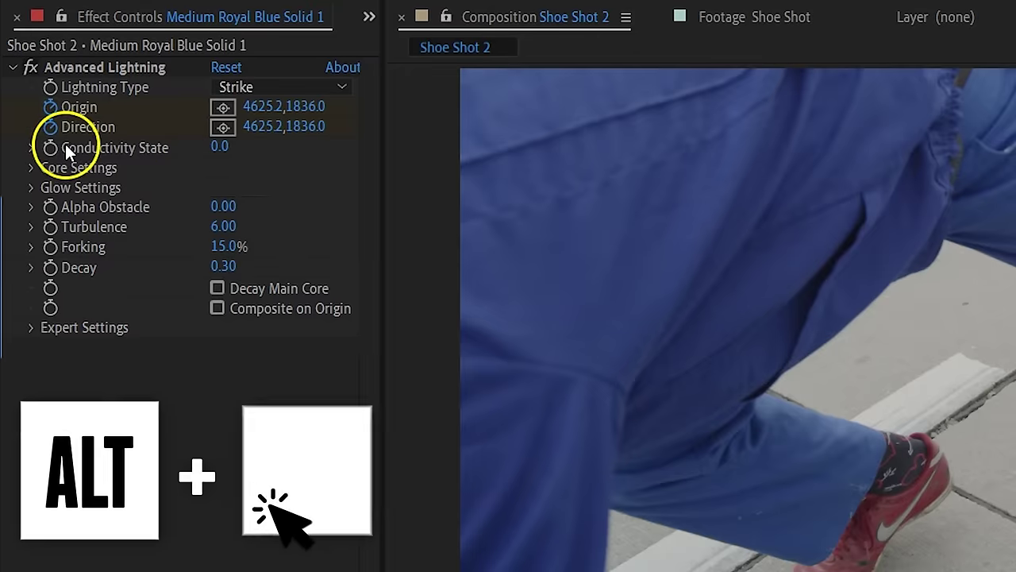
# - Give the lightning's Conductivity State a wiggle expression with frequency 10, then bring up Layer > New
pyautogui.keyDown('alt'); pyautogui.click(51, 147); pyautogui.keyUp('alt')
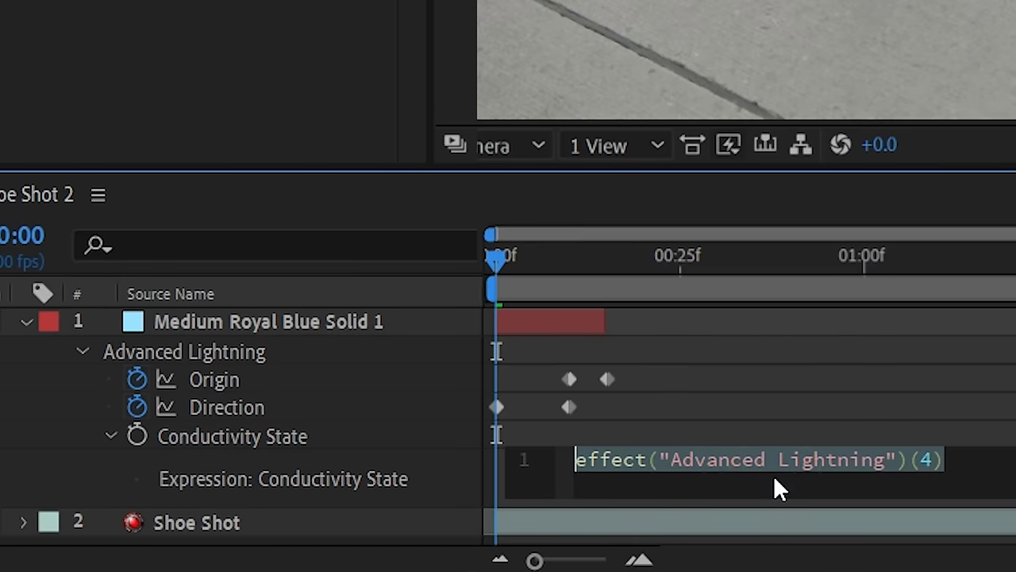
pyautogui.write('wiggle(')
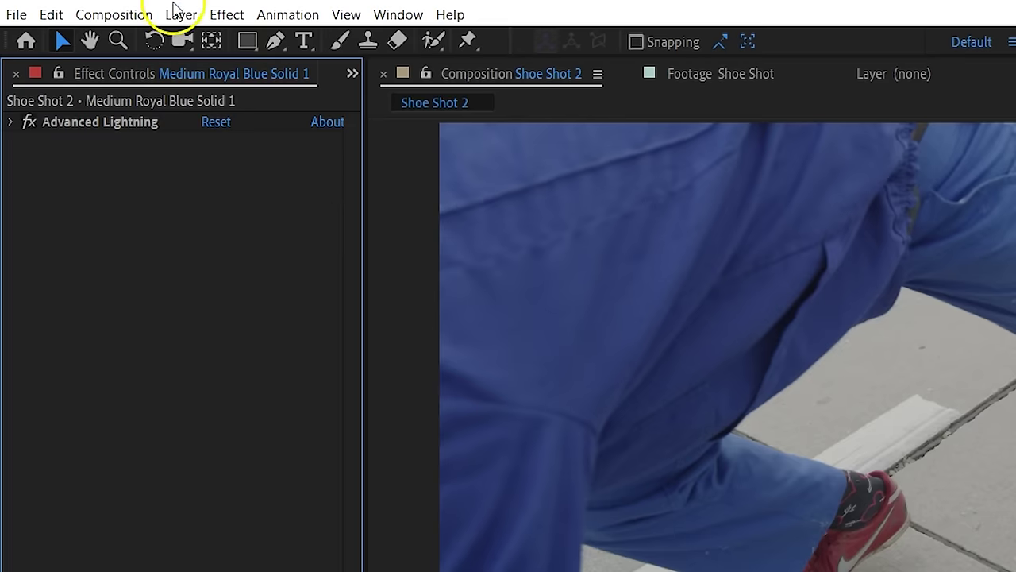
pyautogui.click(175, 10)
# - Add a lighter blue solid that starts a few frames later and ends where the strike ends
pyautogui.moveTo(481, 39)
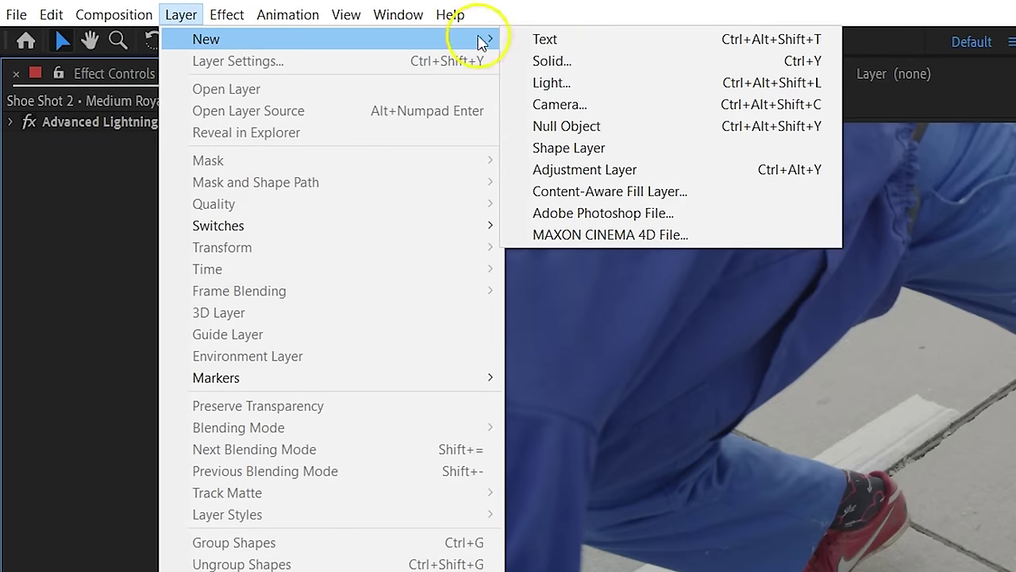
pyautogui.click(548, 61)
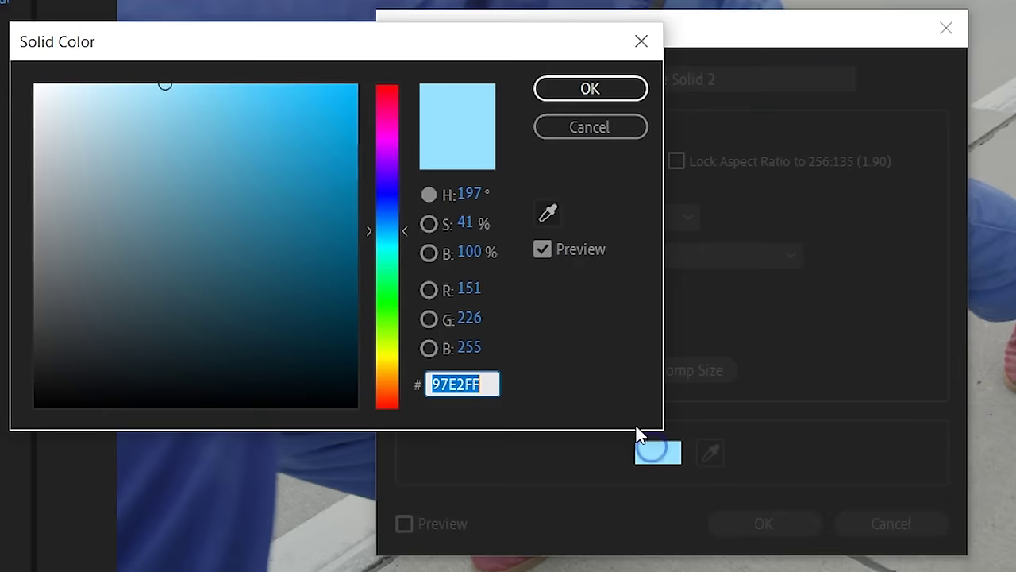
pyautogui.moveTo(164, 84); pyautogui.dragTo(341, 91)
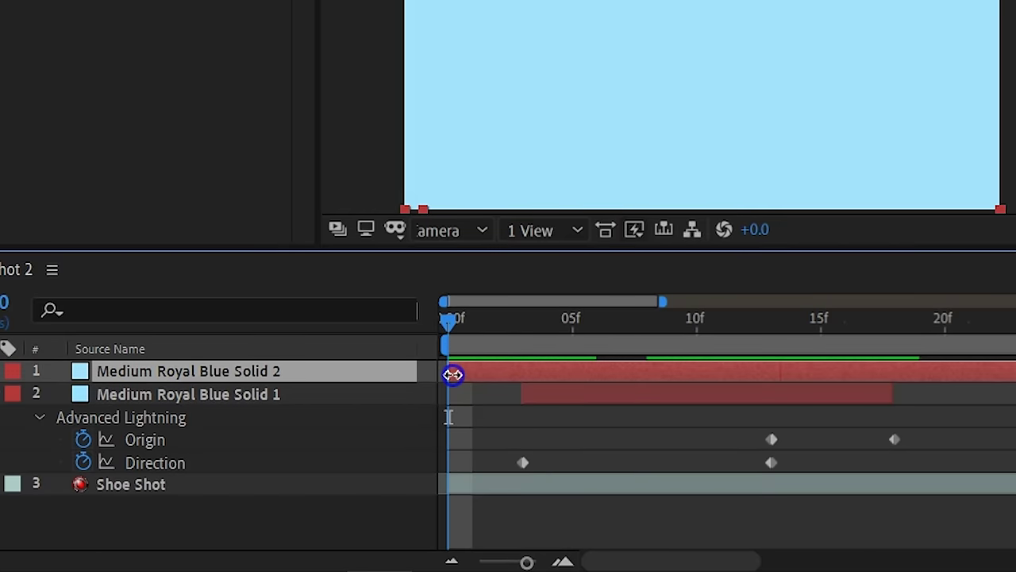
pyautogui.moveTo(453, 374); pyautogui.dragTo(497, 369)
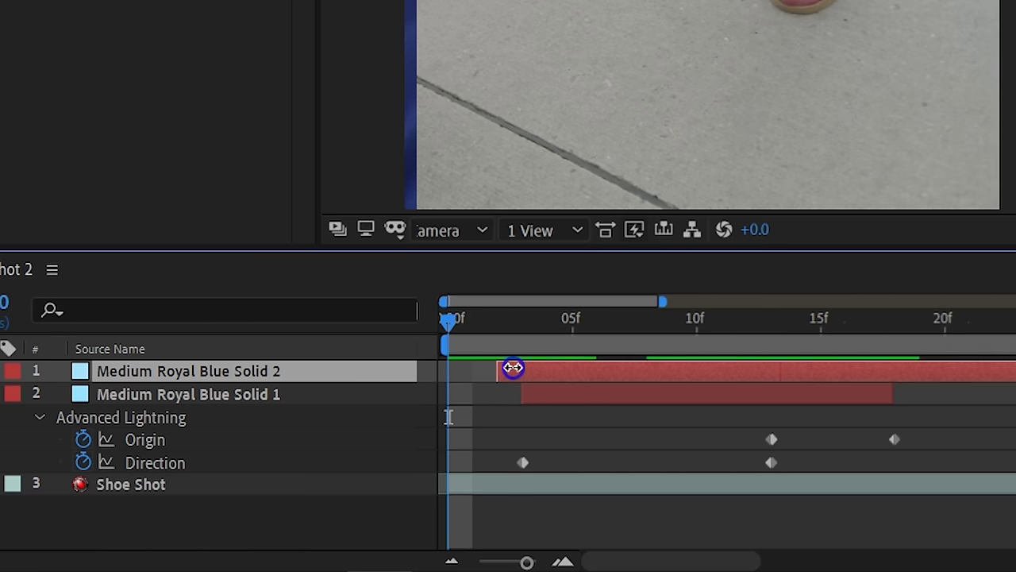
pyautogui.moveTo(632, 332); pyautogui.dragTo(771, 322)
pyautogui.moveTo(783, 465); pyautogui.dragTo(760, 453)
pyautogui.click(803, 379)
pyautogui.hotkey('alt', ']')
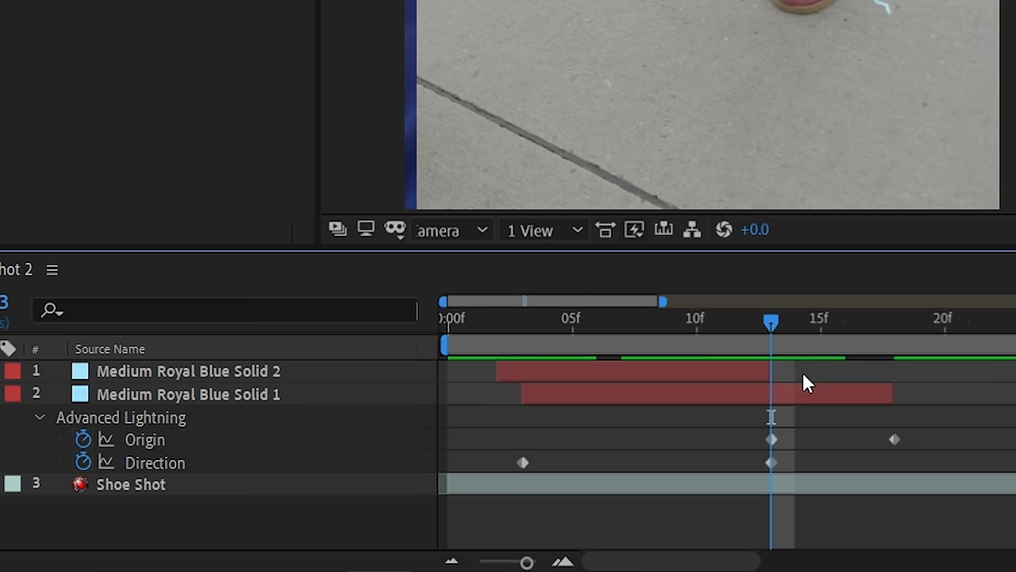
# - Mask the solid with an ellipse, set its mode to Lighten and feather the mask 26 pixels
pyautogui.moveTo(721, 347); pyautogui.dragTo(499, 355)
pyautogui.click(294, 52)
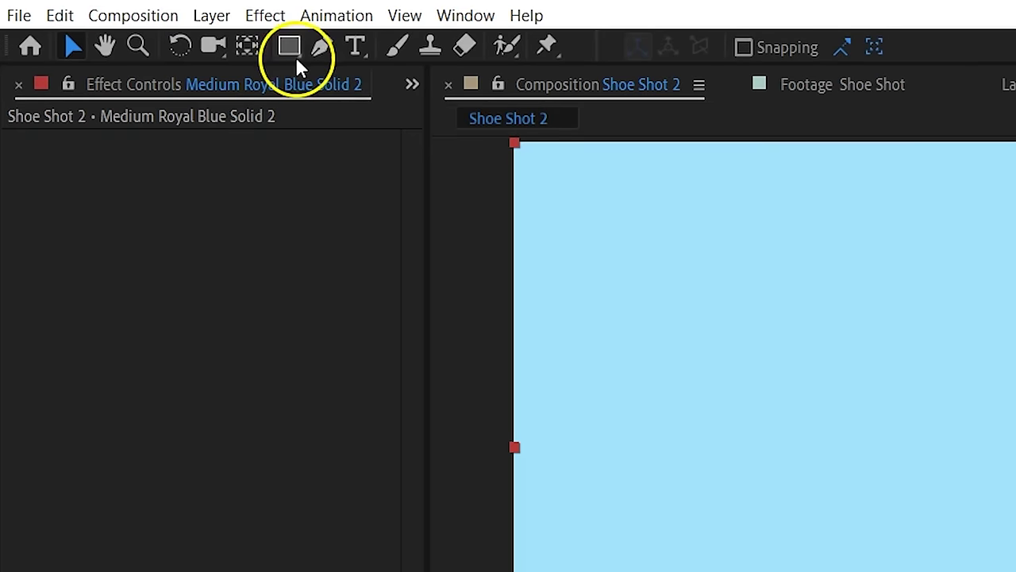
pyautogui.click(427, 104)
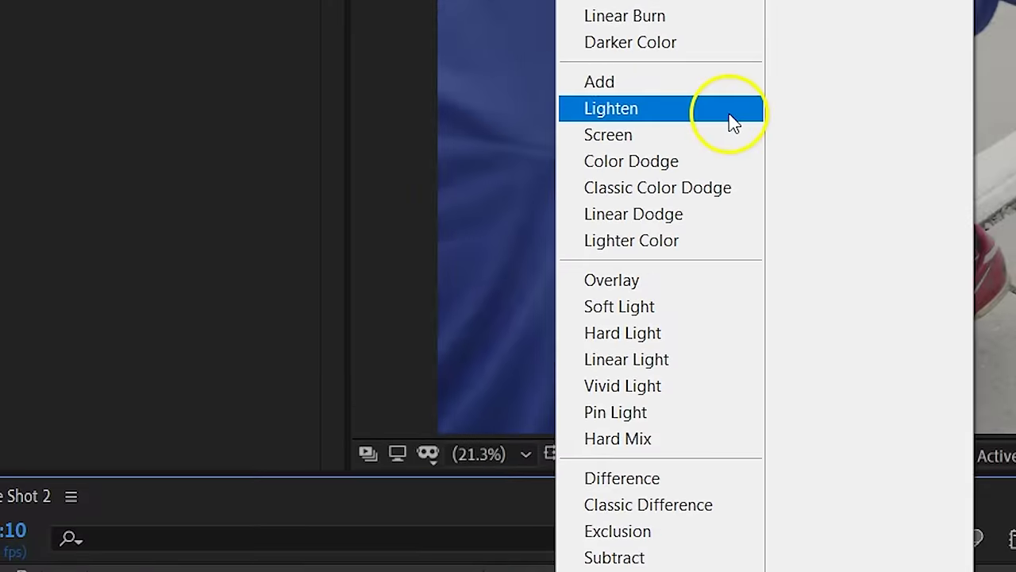
pyautogui.click(733, 120)
pyautogui.moveTo(704, 415); pyautogui.dragTo(728, 406)
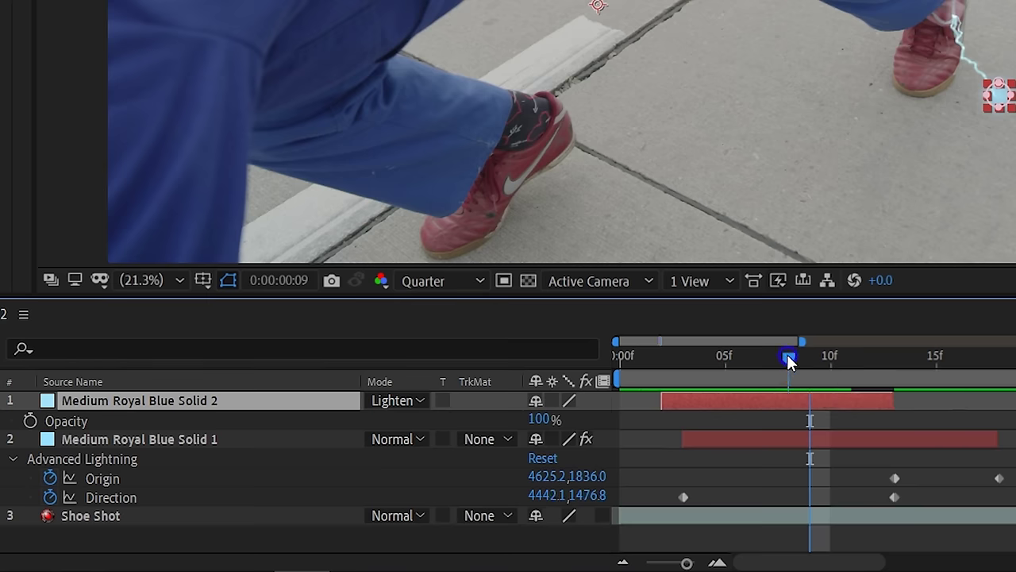
pyautogui.moveTo(808, 363); pyautogui.dragTo(665, 366)
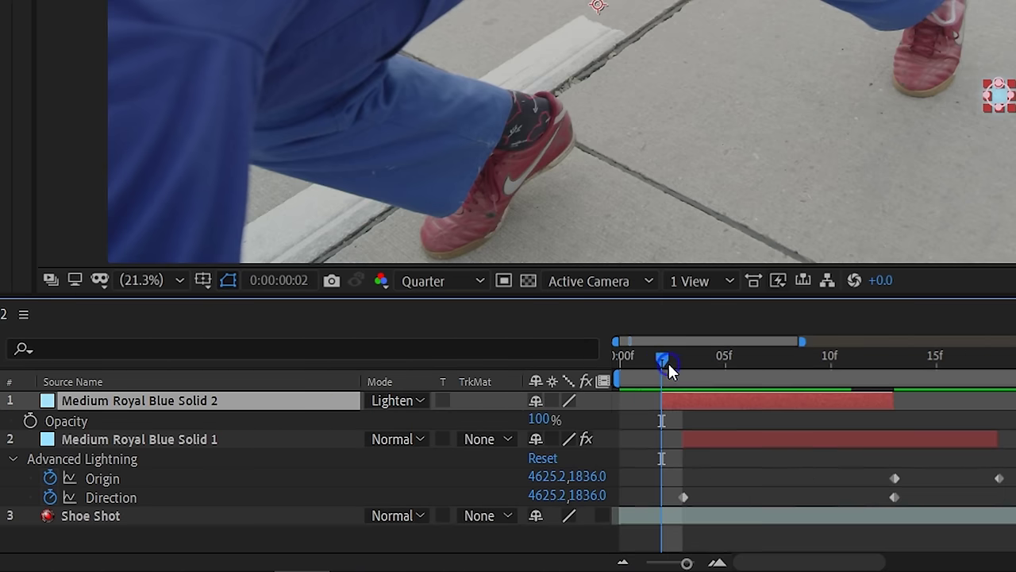
# - Keyframe the light spot's Opacity fading from 100% to 50%
pyautogui.click(30, 421)
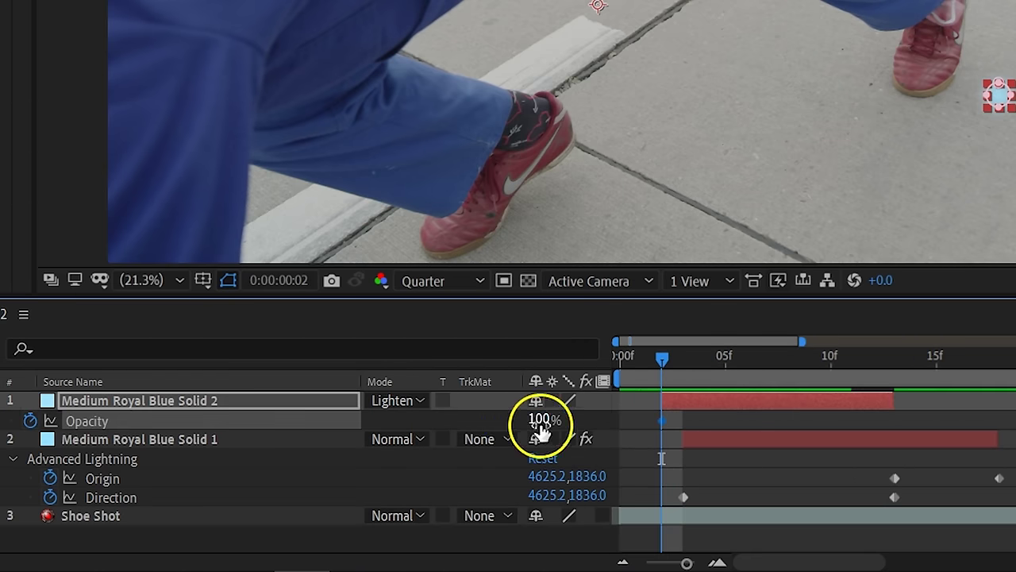
pyautogui.moveTo(540, 422); pyautogui.dragTo(474, 424)
pyautogui.click(681, 362)
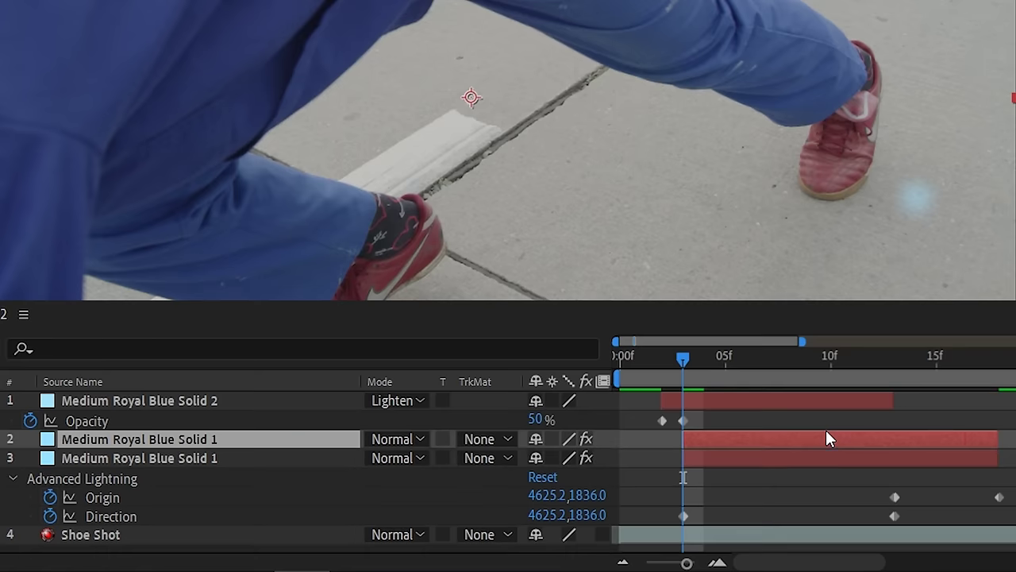
# - Move the duplicated lightning layer to the top and start it a few frames later
pyautogui.moveTo(199, 435); pyautogui.dragTo(256, 397)
pyautogui.moveTo(701, 356); pyautogui.dragTo(744, 356)
pyautogui.click(760, 480)
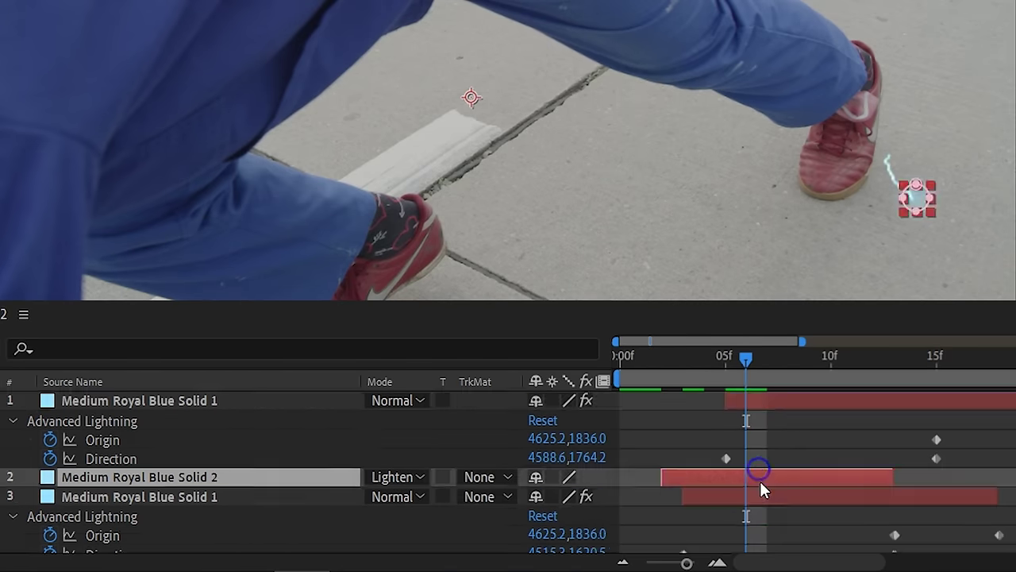
pyautogui.press('i')
pyautogui.click(182, 408)
pyautogui.click(937, 439)
pyautogui.click(937, 344)
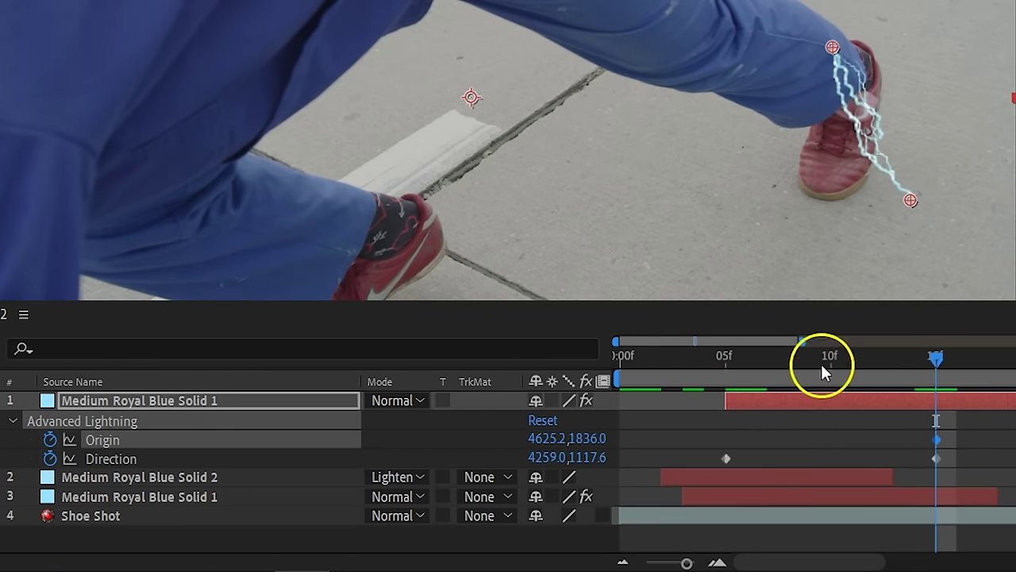
# - Reposition the new bolt's Origin and Direction onto the shoe, with Turbulence 2 and Forking 1%
pyautogui.moveTo(910, 199); pyautogui.dragTo(746, 183)
pyautogui.moveTo(830, 41); pyautogui.dragTo(810, 147)
pyautogui.moveTo(937, 357); pyautogui.dragTo(726, 357)
pyautogui.moveTo(913, 211); pyautogui.dragTo(747, 186)
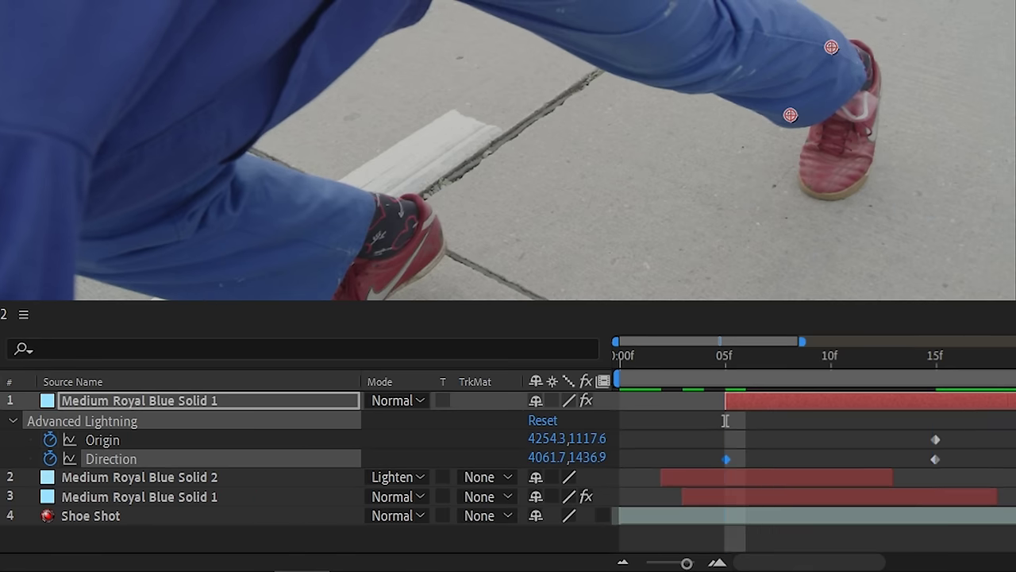
pyautogui.moveTo(831, 47); pyautogui.dragTo(793, 116)
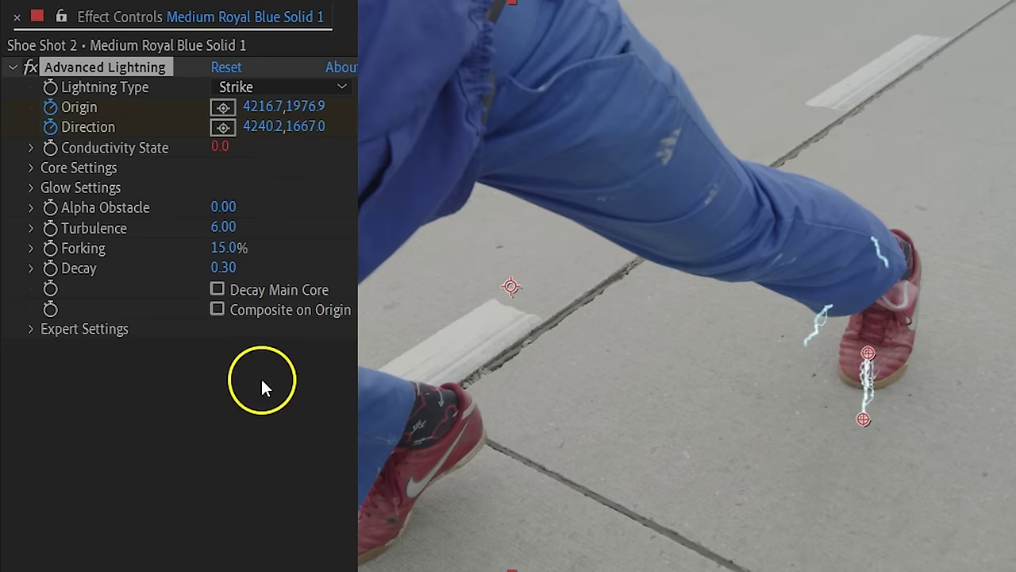
pyautogui.click(236, 229)
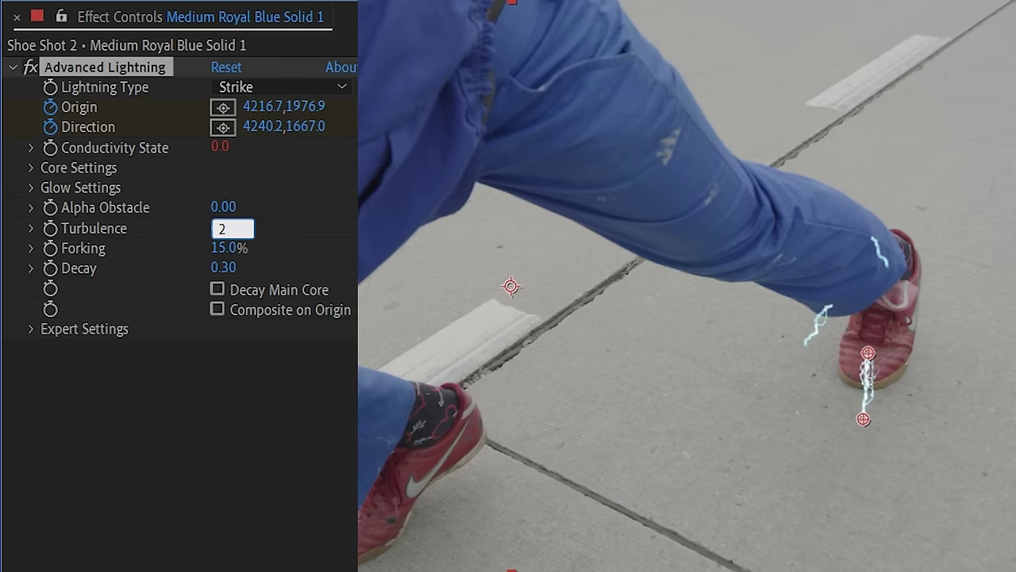
pyautogui.click(226, 247)
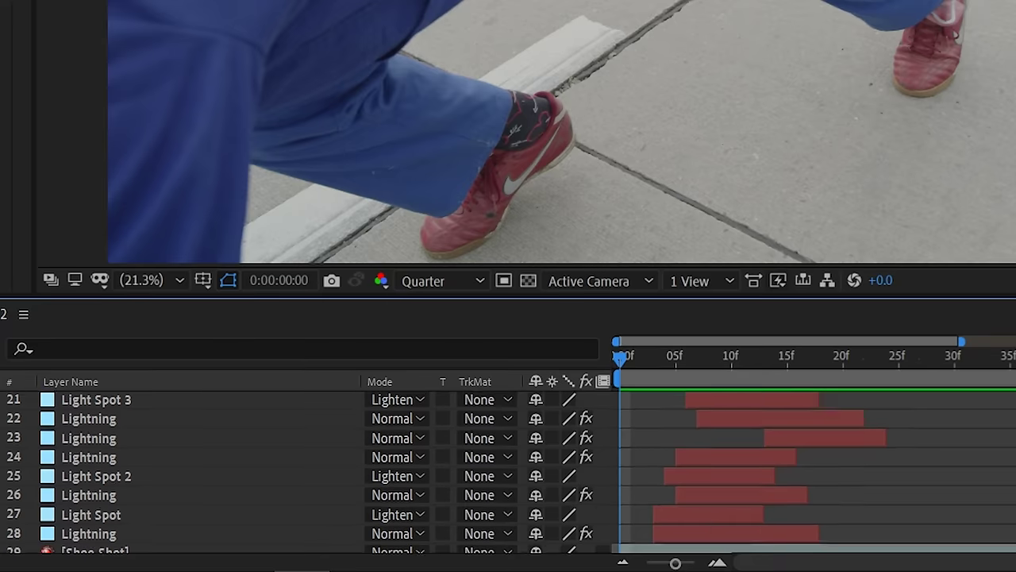
# - Select all 28 Lightning and Light Spot layers and pre-compose them as 'Lightning'
pyautogui.scroll(5, 317, 473)
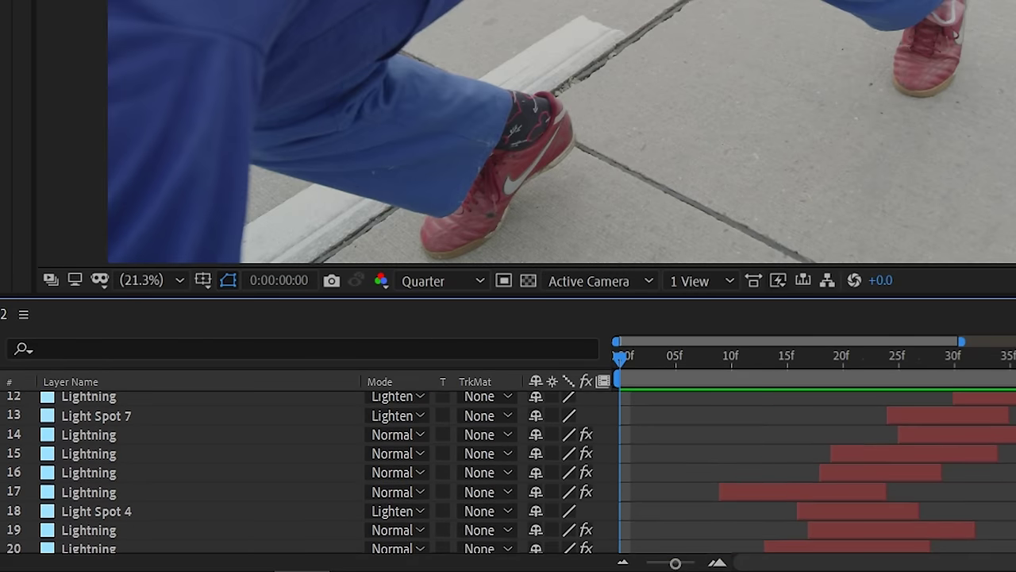
pyautogui.scroll(5, 318, 472)
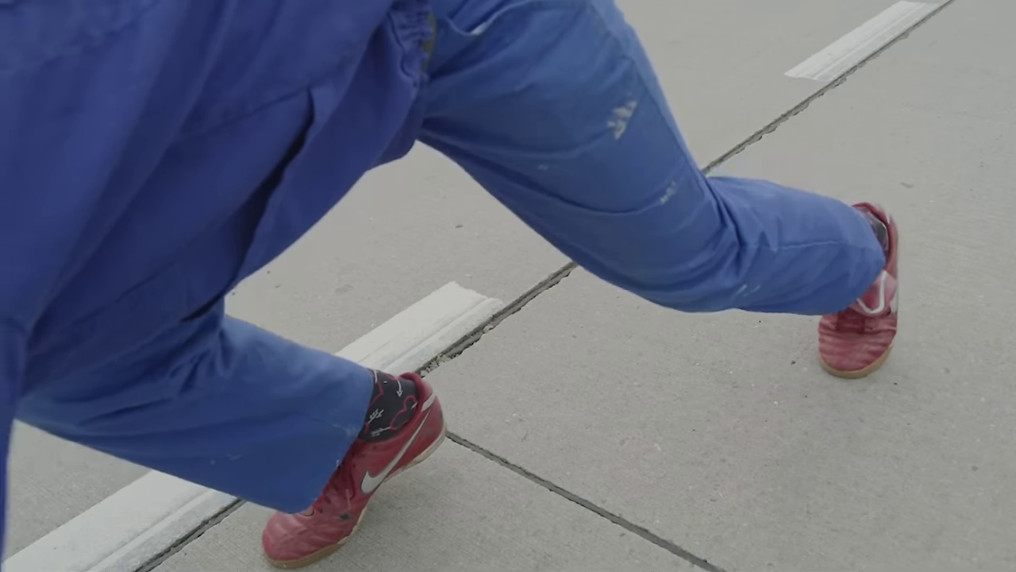
pyautogui.click(119, 523)
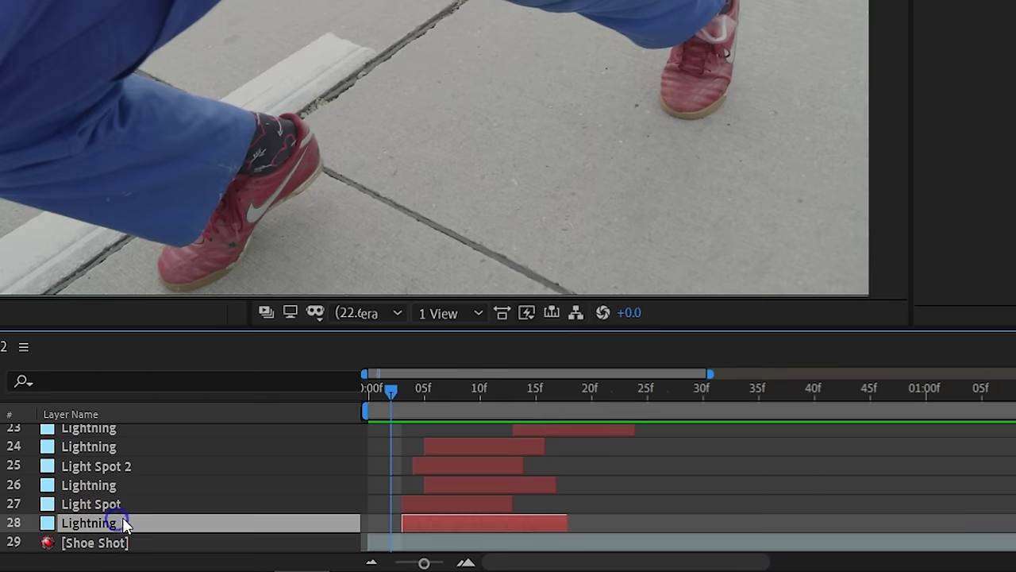
pyautogui.scroll(8, 119, 476)
pyautogui.keyDown('shift'); pyautogui.click(108, 433); pyautogui.keyUp('shift')
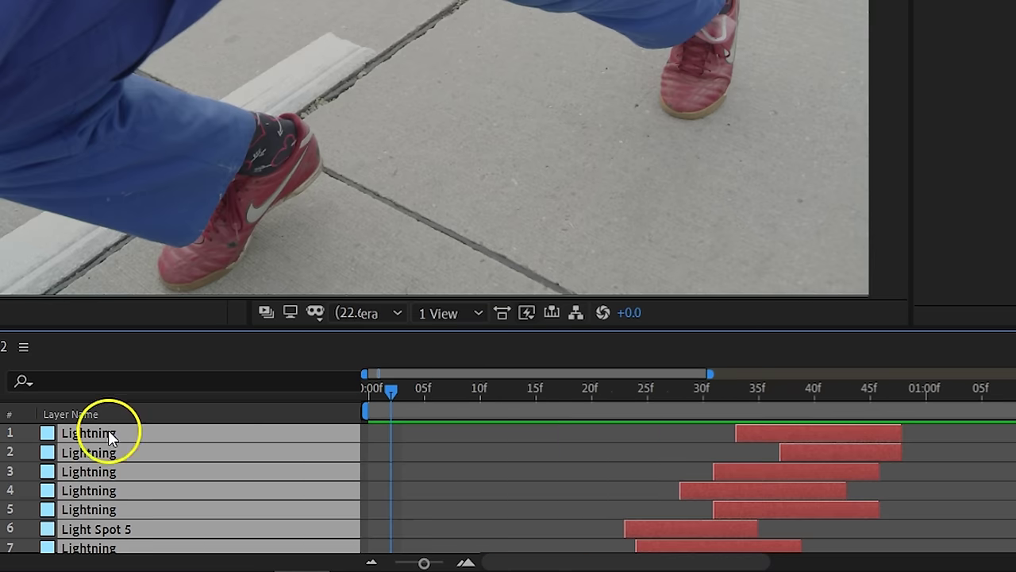
pyautogui.rightClick(775, 457)
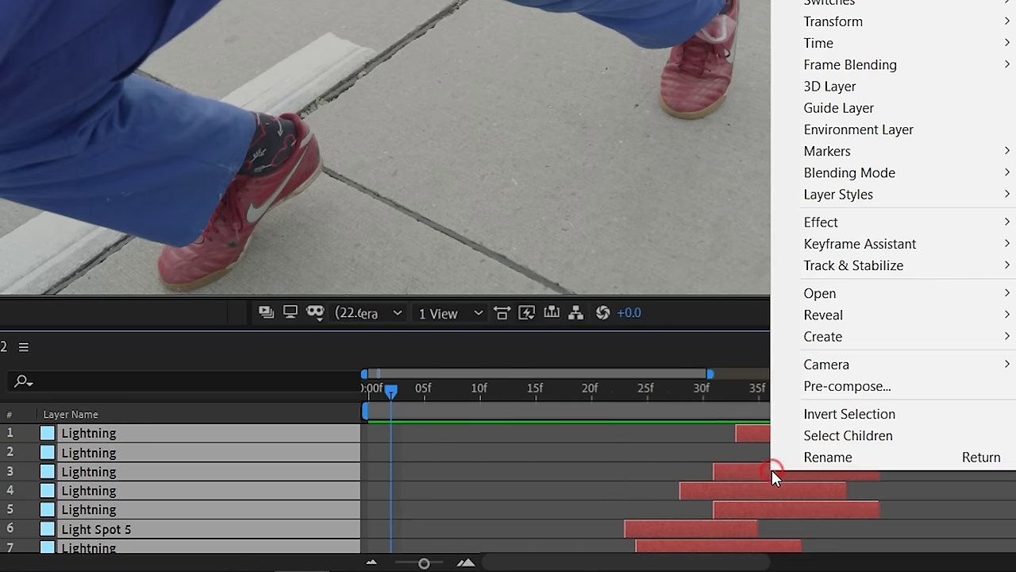
pyautogui.click(827, 388)
pyautogui.write('Lightning')
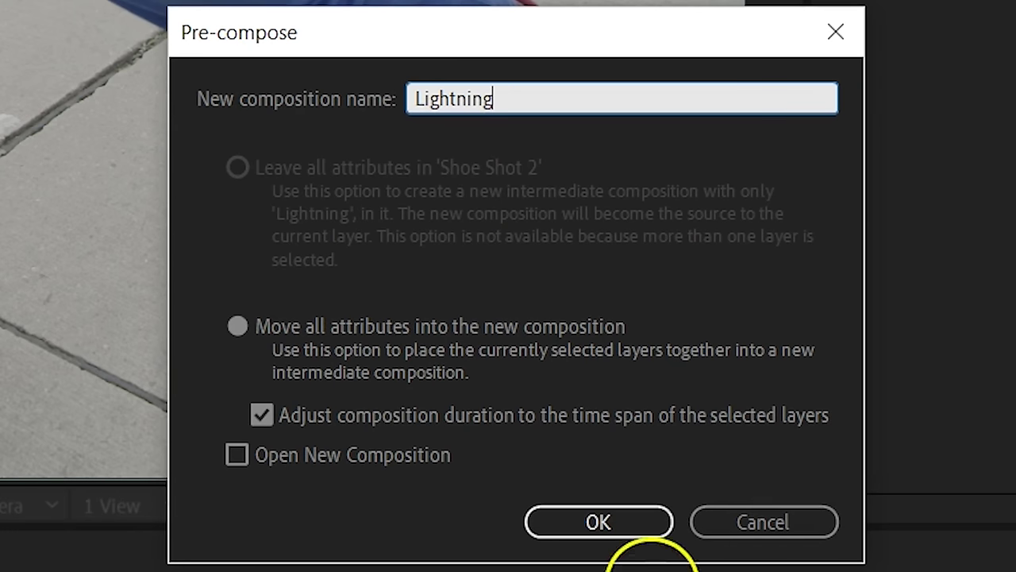
# - Create the Lightning pre-comp and apply Glow to it with a Glow Radius of 344
pyautogui.click(645, 531)
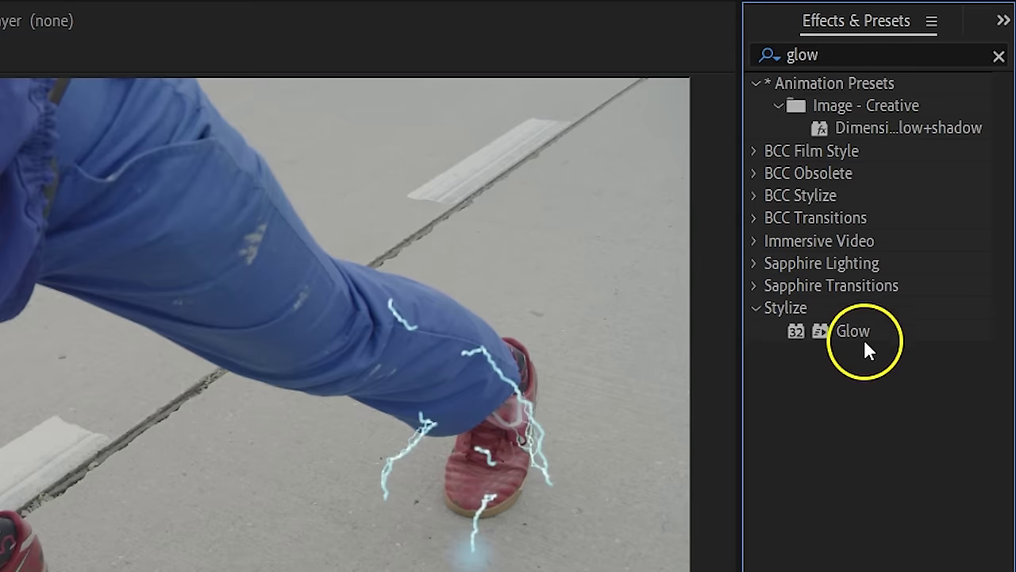
pyautogui.moveTo(864, 340); pyautogui.dragTo(571, 568)
pyautogui.moveTo(673, 440); pyautogui.dragTo(469, 571)
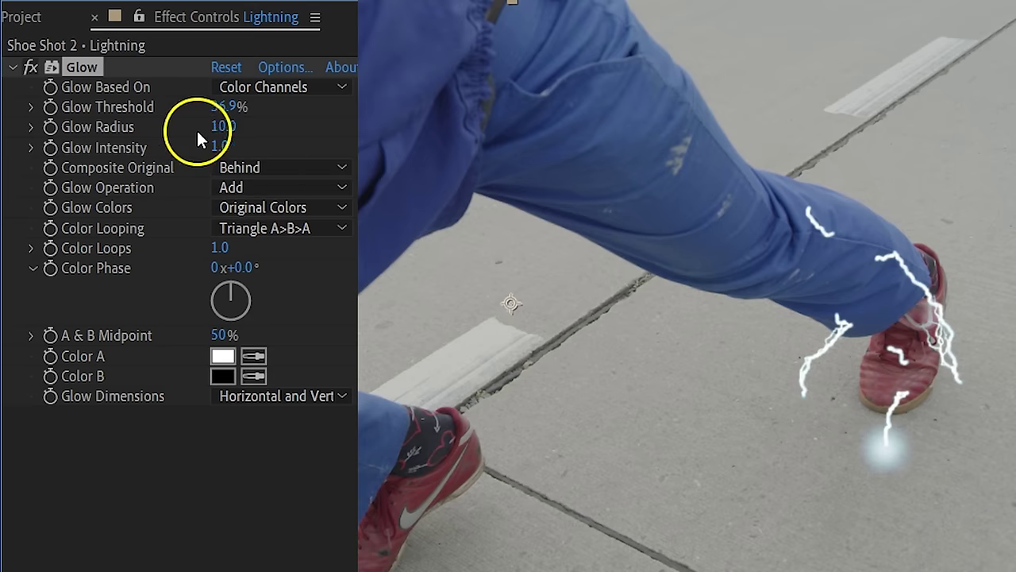
pyautogui.click(224, 127)
pyautogui.write('344')
pyautogui.press('Return')
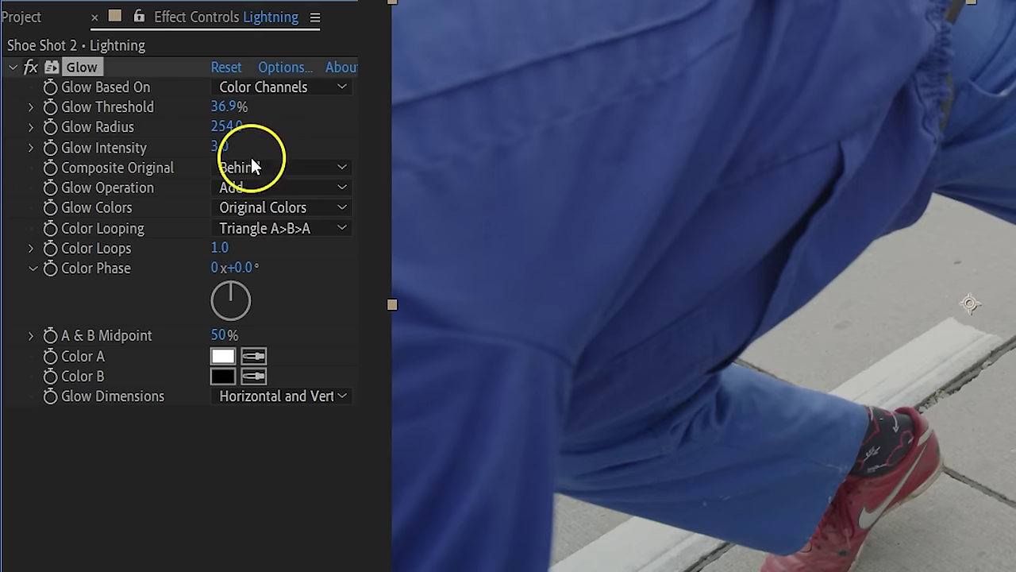
# - Set Glow Colors to A & B with blue Color A and cyan Color B, and blend as Add
pyautogui.click(258, 210)
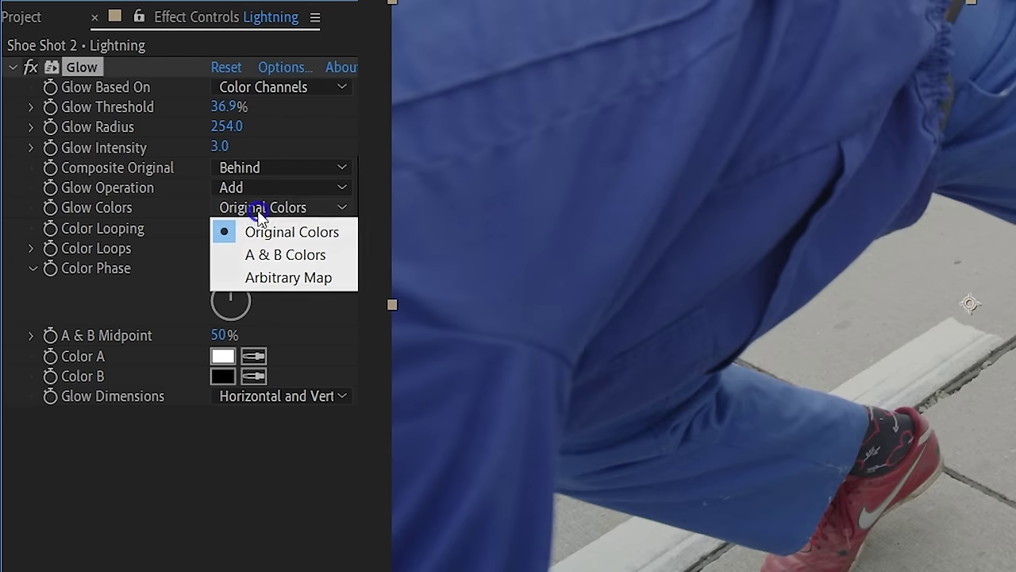
pyautogui.click(350, 256)
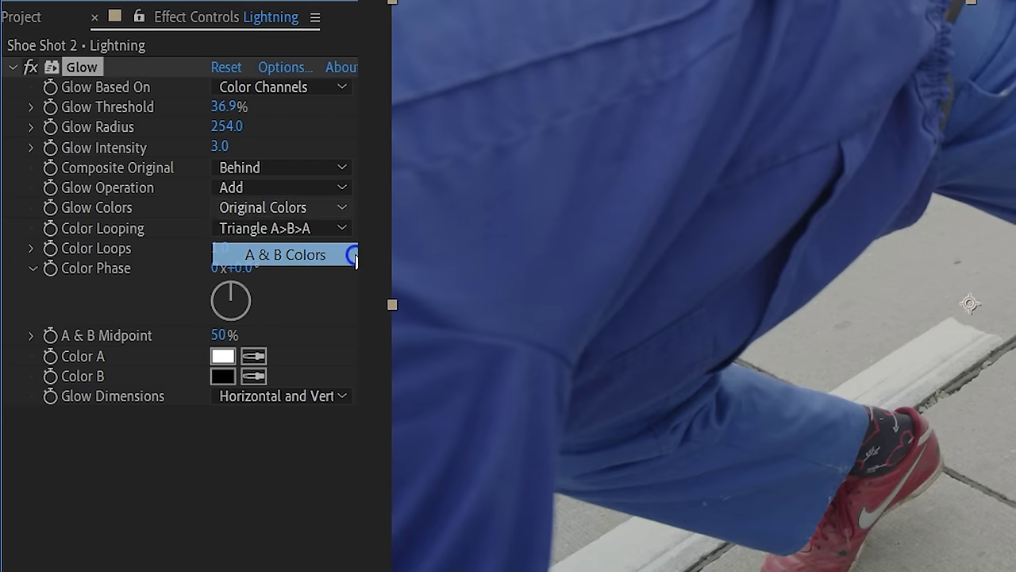
pyautogui.click(226, 356)
pyautogui.click(691, 218)
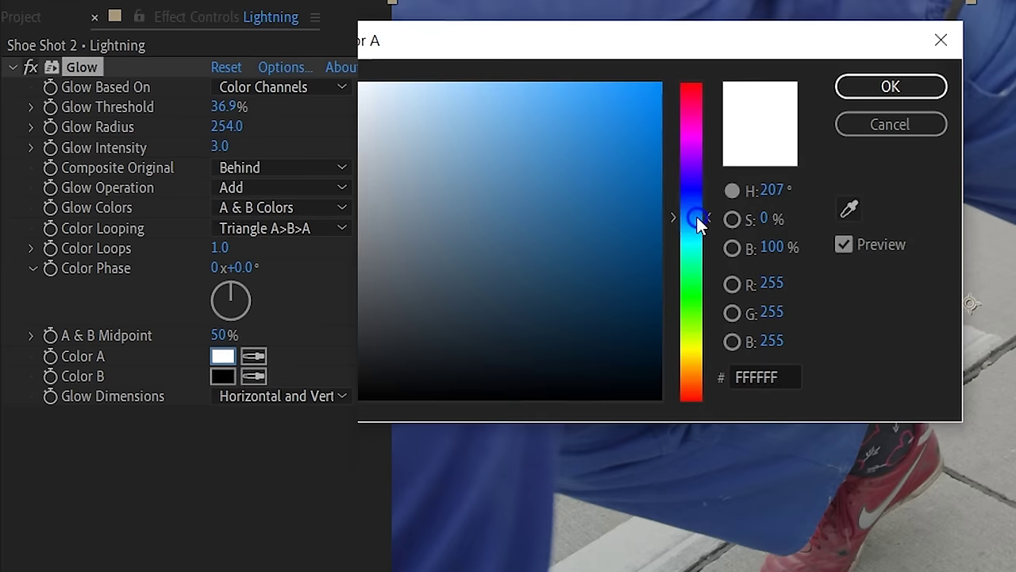
pyautogui.click(571, 101)
pyautogui.click(890, 87)
pyautogui.click(222, 377)
pyautogui.click(691, 235)
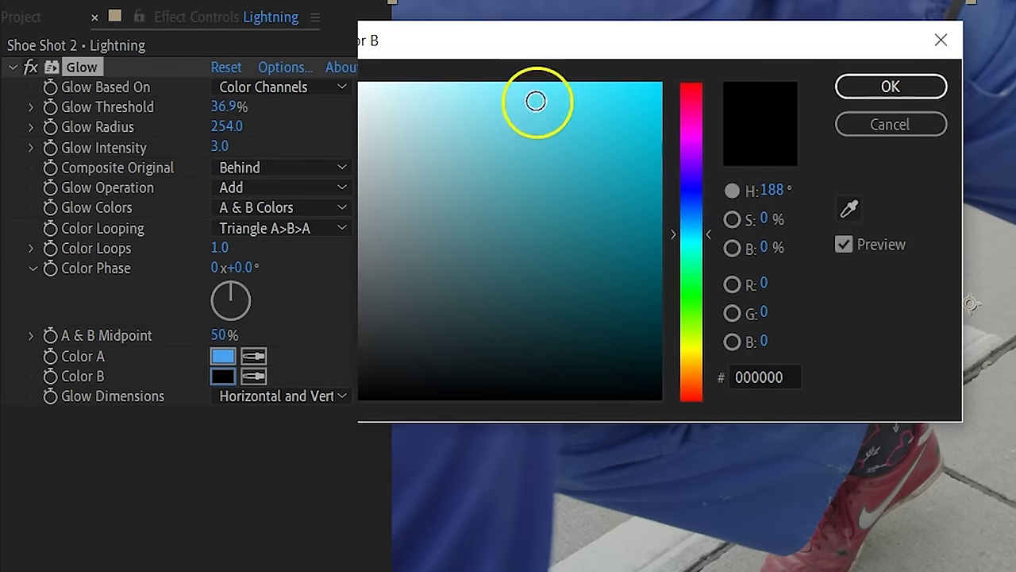
pyautogui.click(527, 84)
pyautogui.click(871, 94)
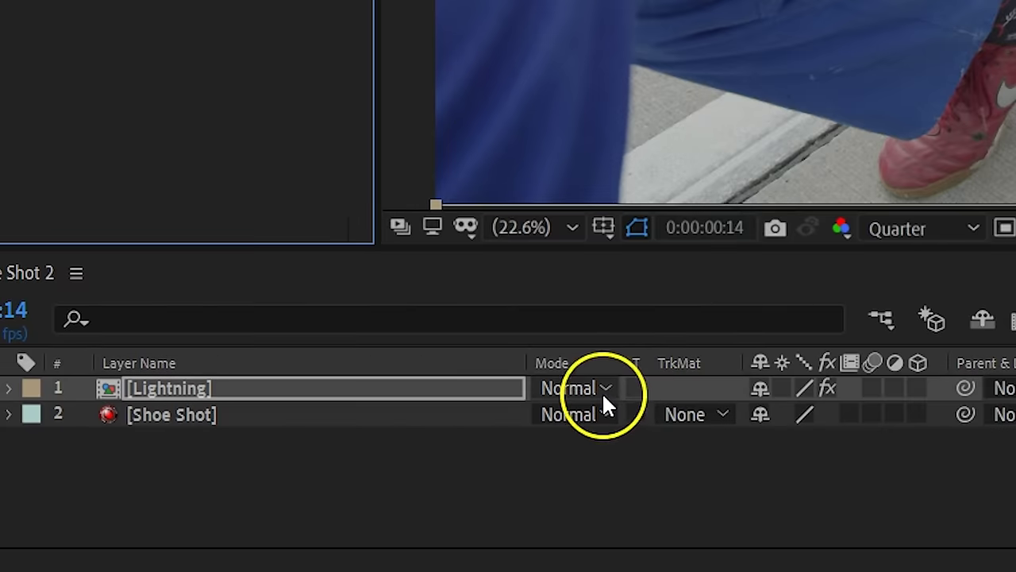
pyautogui.click(603, 389)
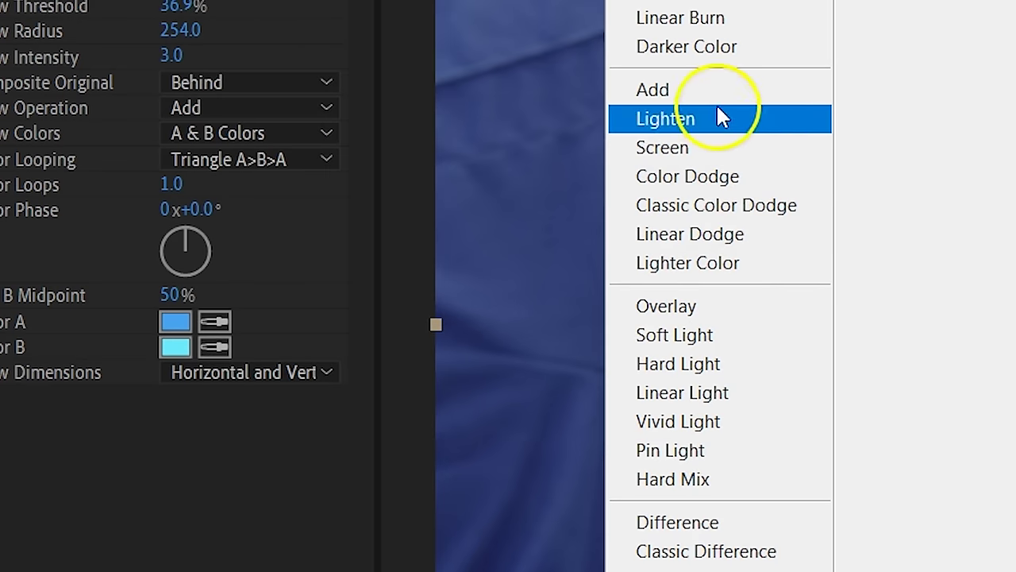
pyautogui.click(714, 78)
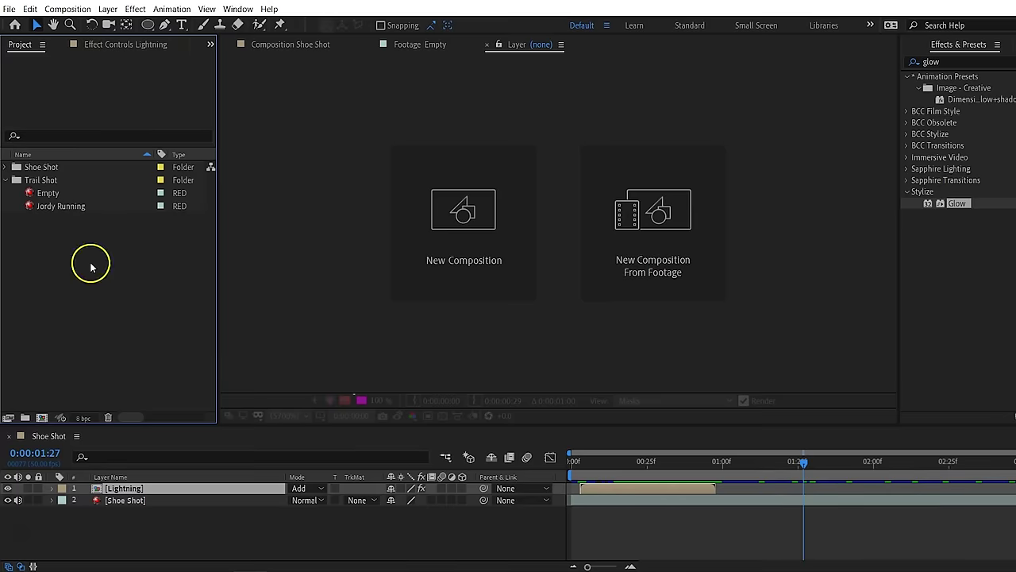
# - Make a Jordy Running 2 comp over the Empty plate and split the runner where he starts moving
pyautogui.click(86, 207)
pyautogui.moveTo(89, 207); pyautogui.dragTo(46, 417)
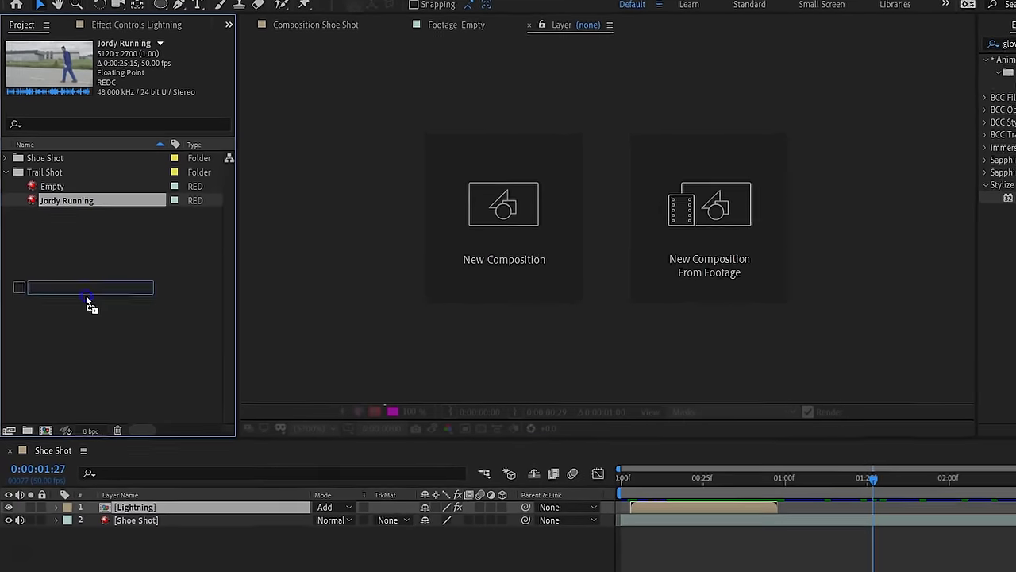
pyautogui.moveTo(85, 540); pyautogui.dragTo(85, 541)
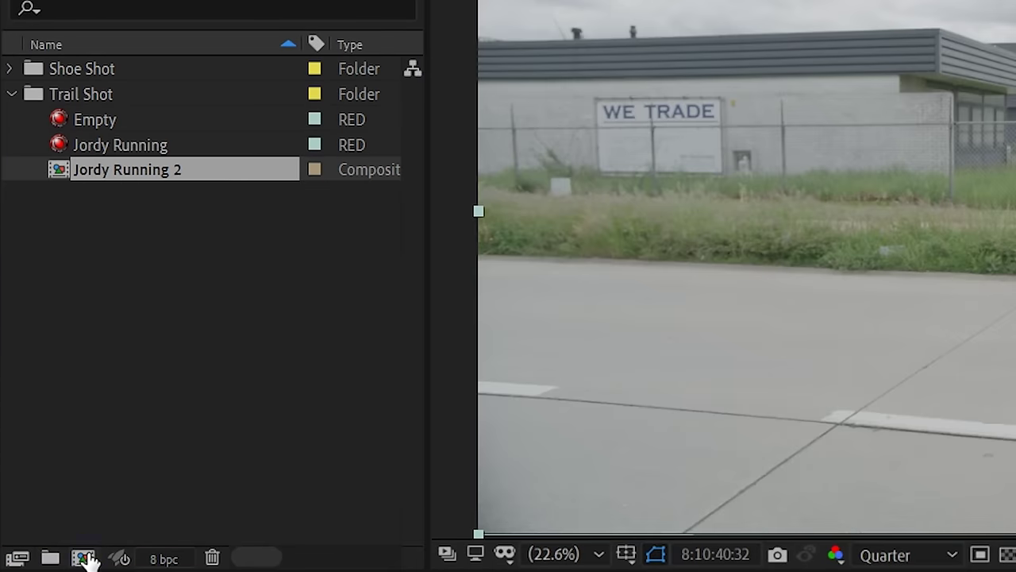
pyautogui.moveTo(116, 118); pyautogui.dragTo(214, 571)
pyautogui.moveTo(339, 449); pyautogui.dragTo(660, 448)
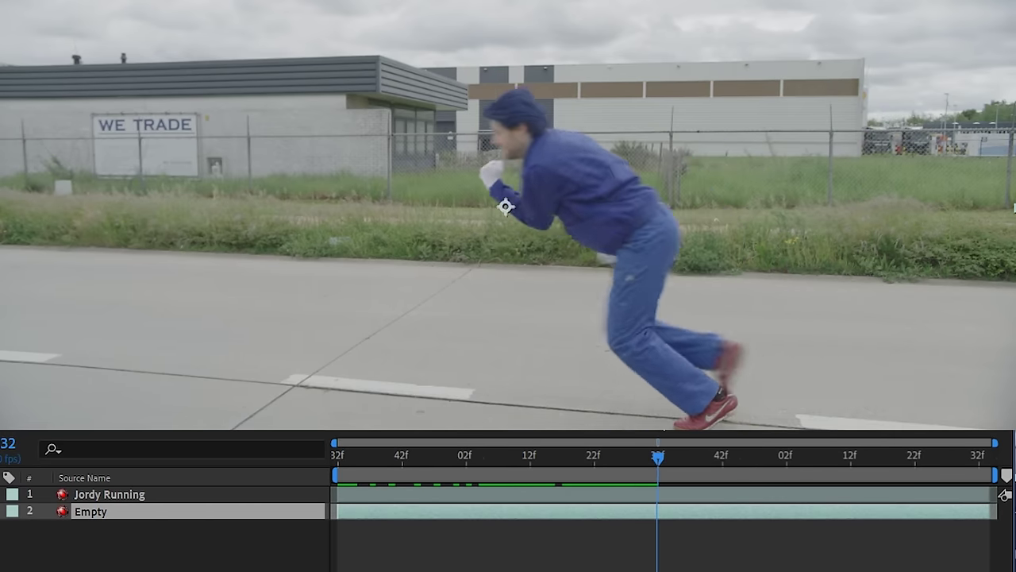
pyautogui.click(667, 492)
pyautogui.hotkey('ctrl', 'shift', 'd')
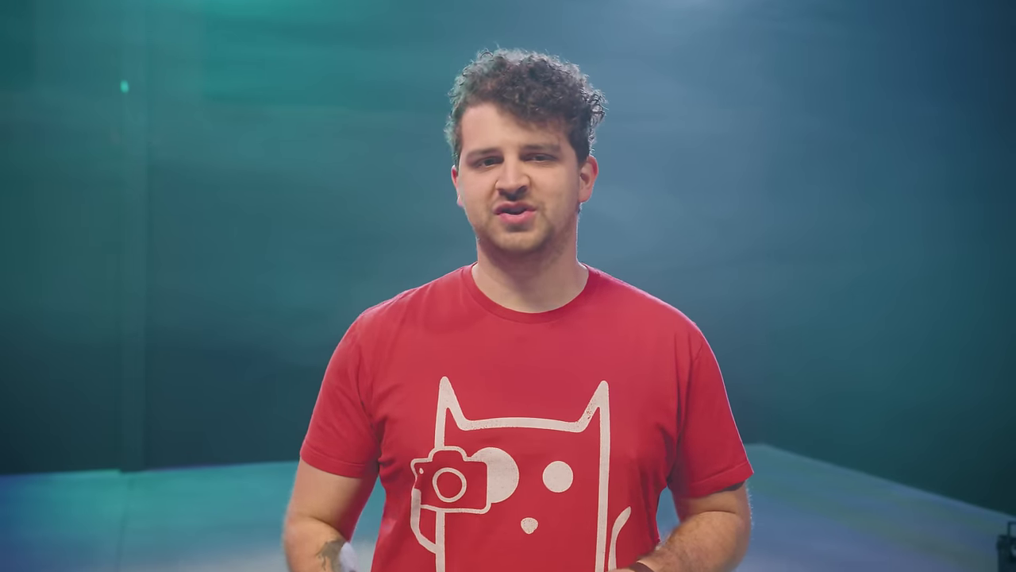
pyautogui.click(589, 382)
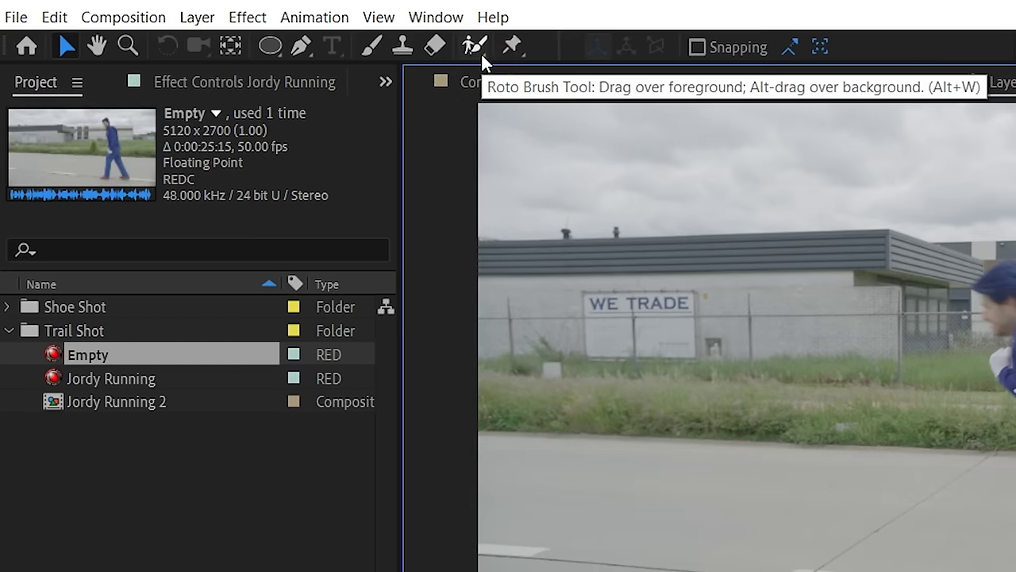
# - Paint a Roto Brush selection over the runner, subtract stray areas, and propagate it forward
pyautogui.click(475, 46)
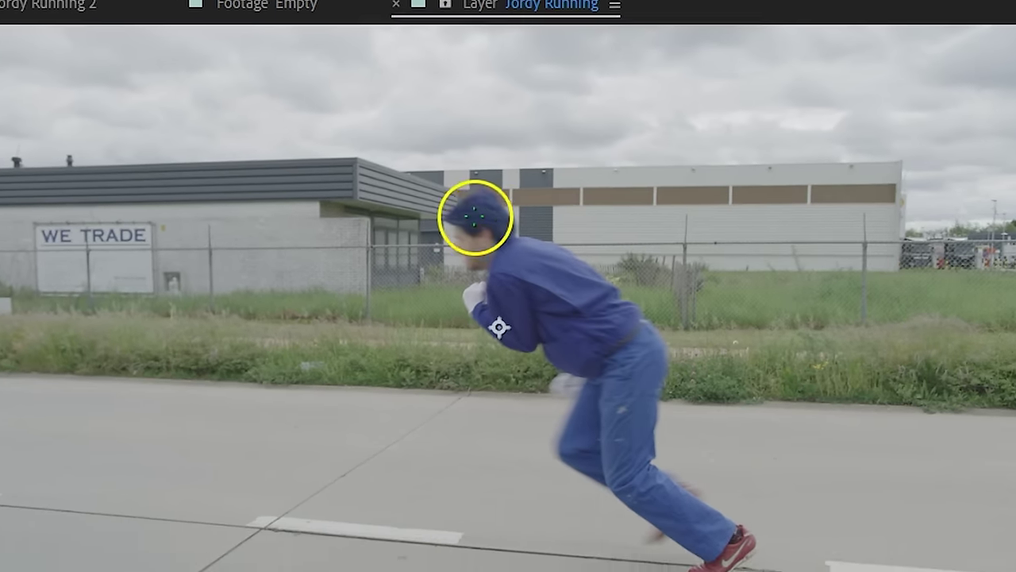
pyautogui.moveTo(481, 248); pyautogui.dragTo(496, 260)
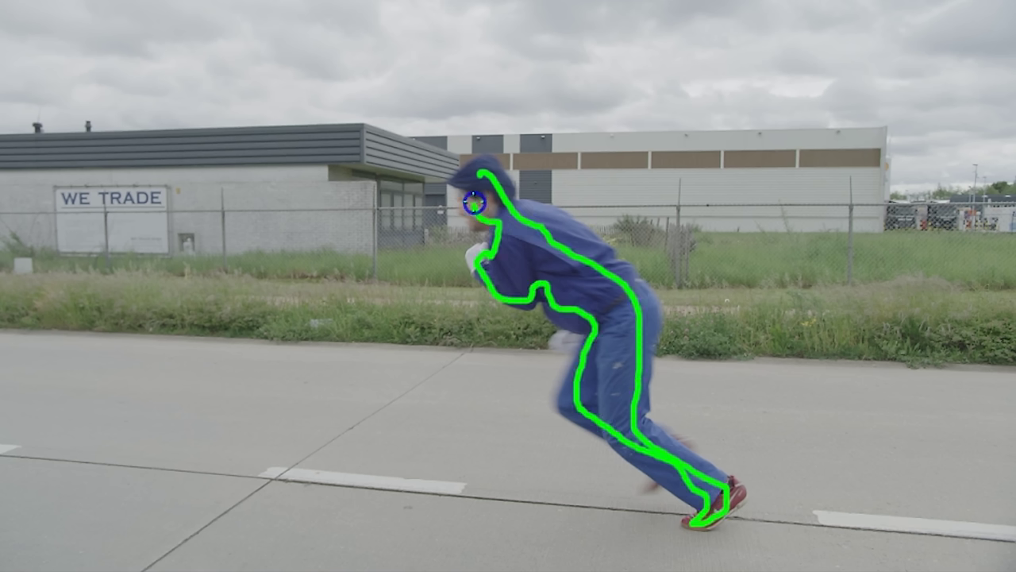
pyautogui.press('alt')
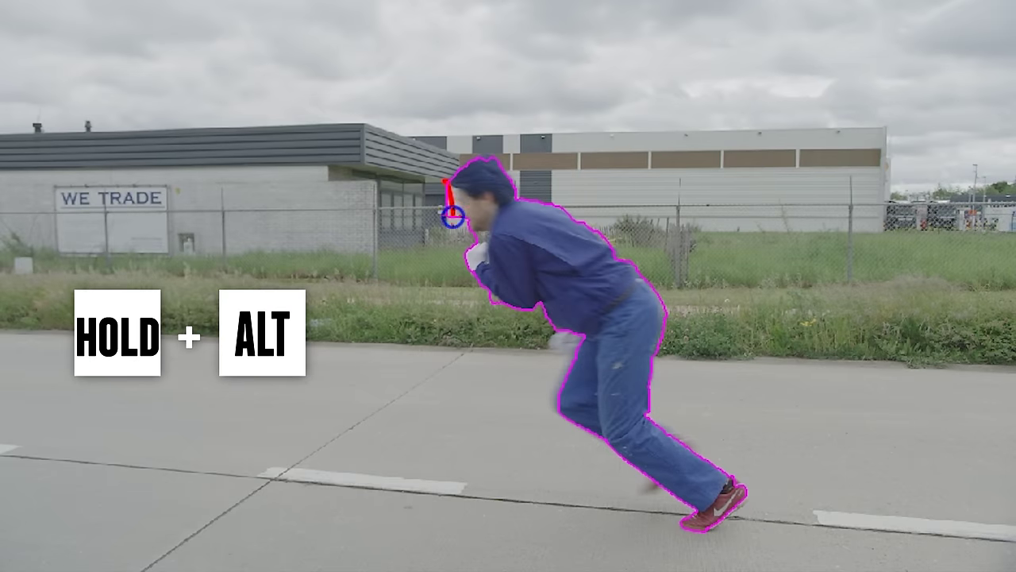
pyautogui.press('space')
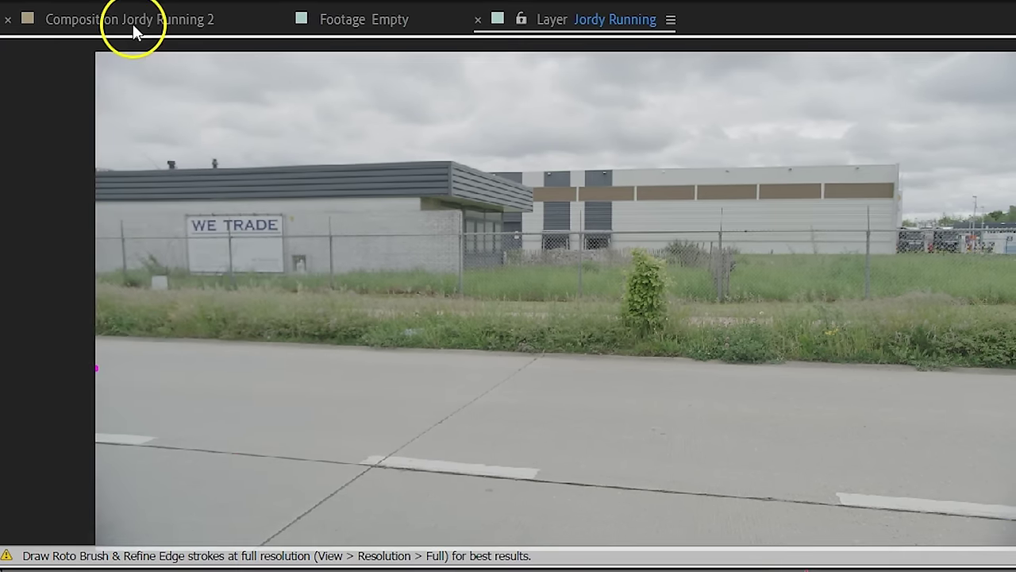
# - Time-stretch the top cut-out Jordy Running layer to a 50% stretch factor
pyautogui.click(132, 24)
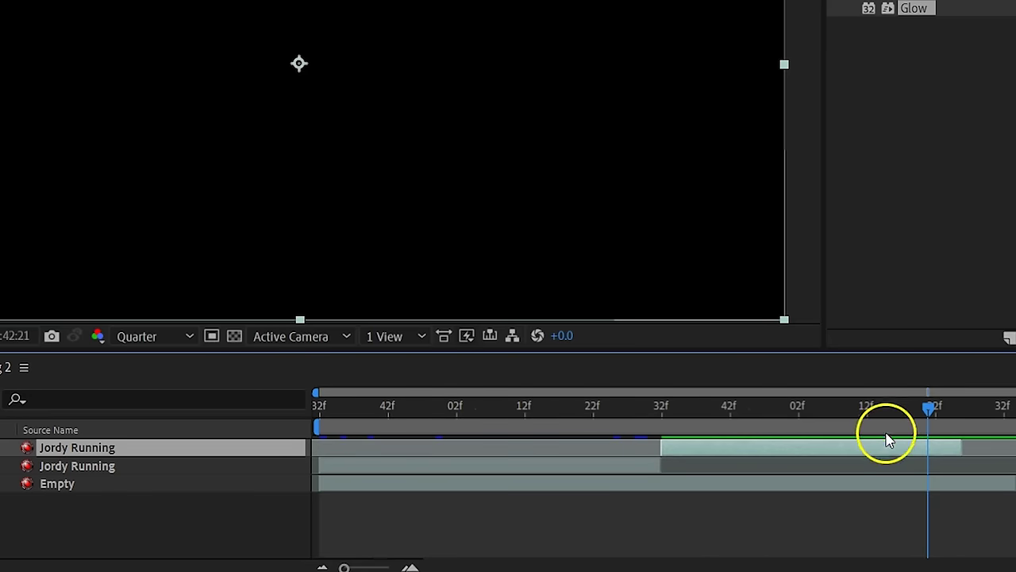
pyautogui.rightClick(888, 440)
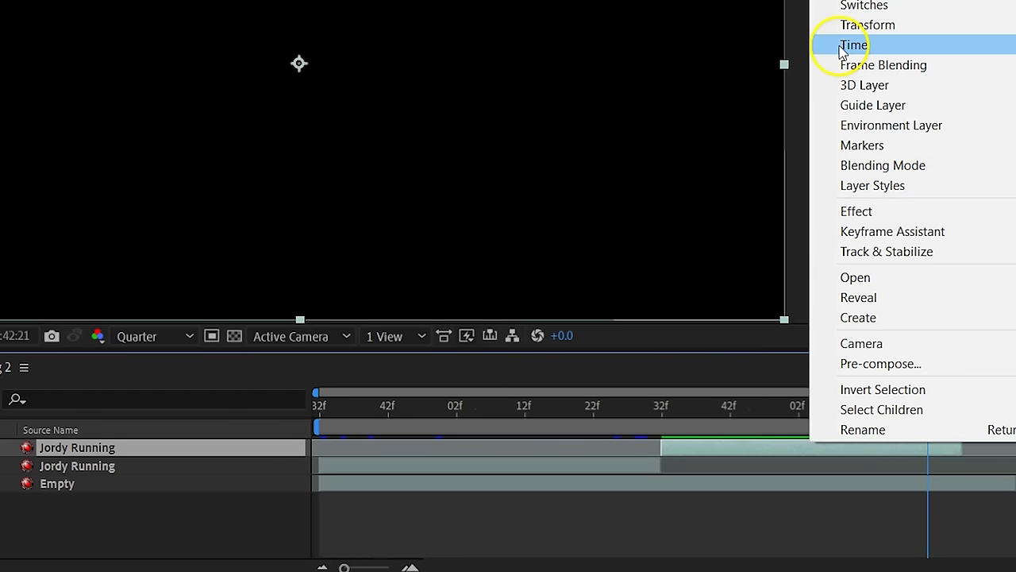
pyautogui.moveTo(842, 50)
pyautogui.click(711, 87)
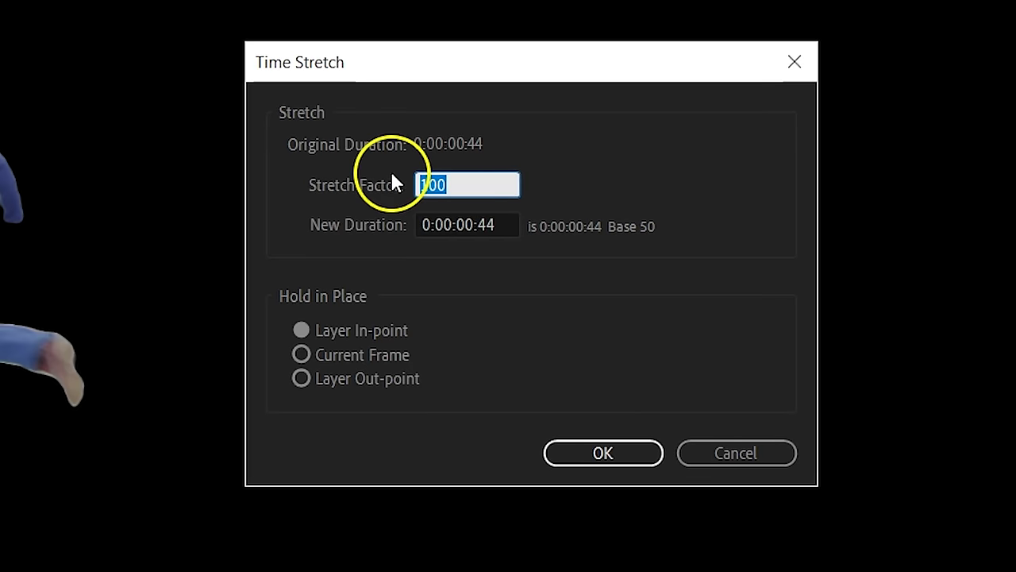
pyautogui.write('50')
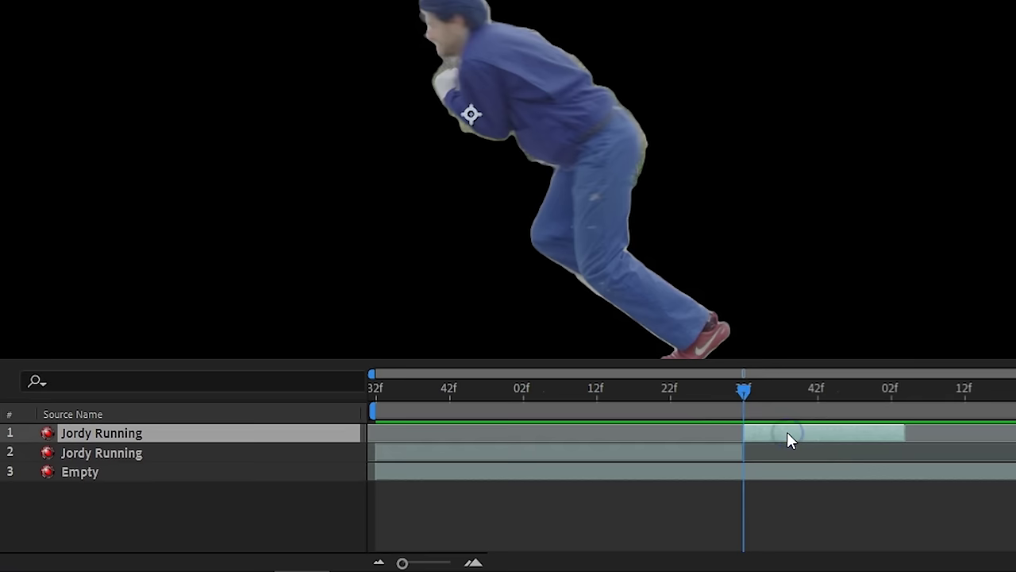
# - Keyframe the runner's Position from 2560, 1350 sliding far left, Easy Ease Out the first key, enable motion blur
pyautogui.press('p')
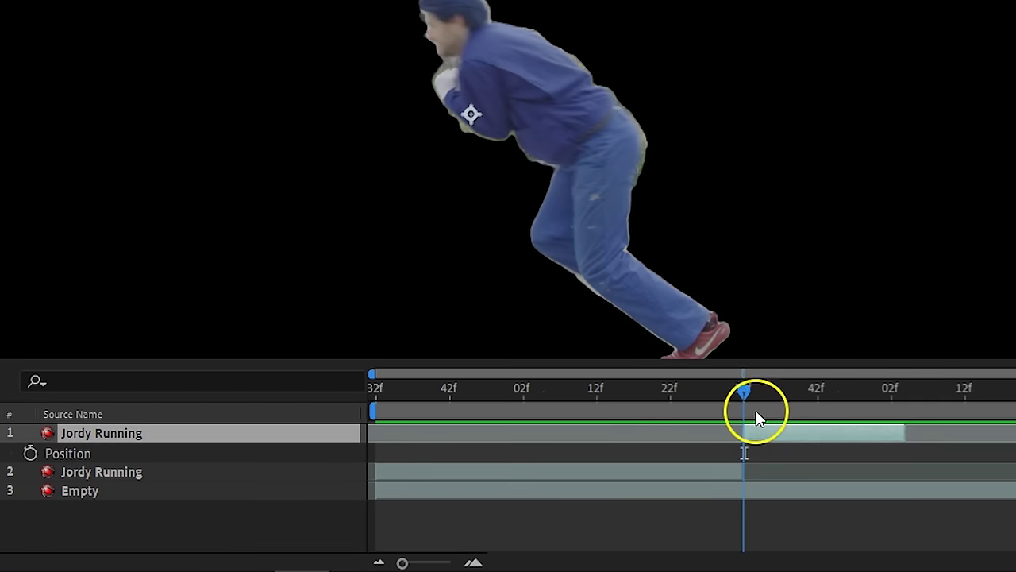
pyautogui.moveTo(744, 387); pyautogui.dragTo(738, 386)
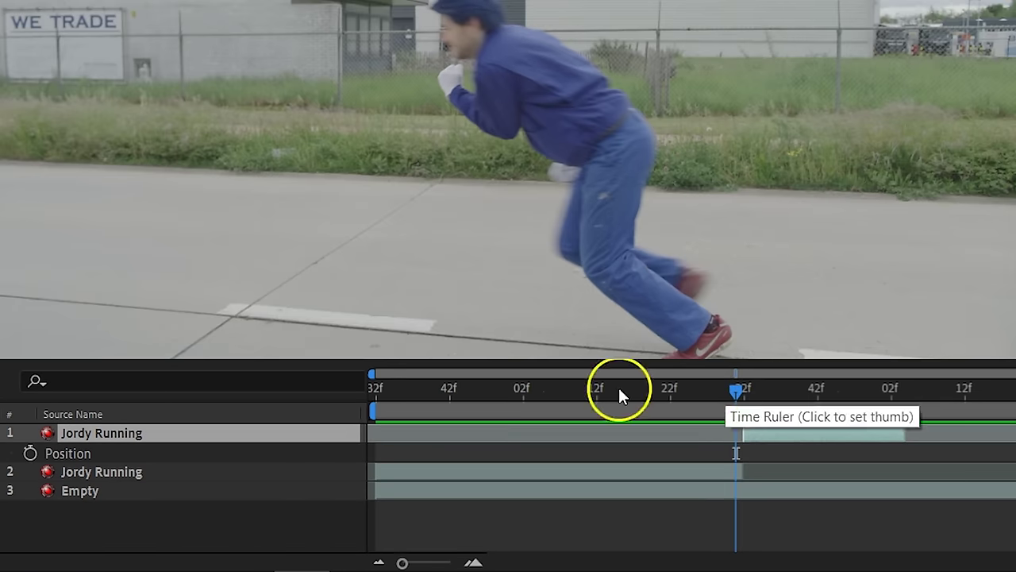
pyautogui.click(30, 453)
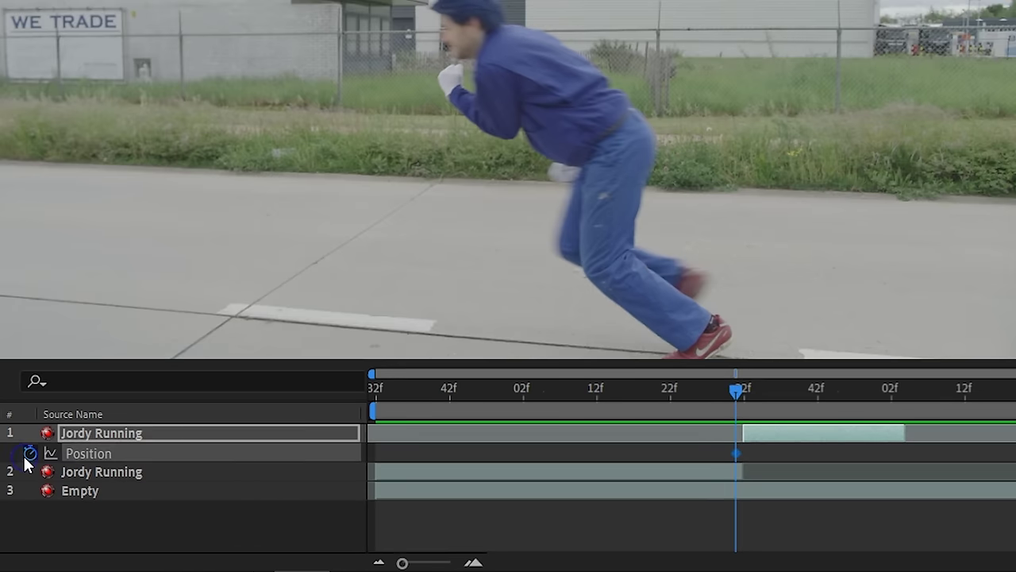
pyautogui.press('pagedown')
pyautogui.press('pagedown')
pyautogui.press('pagedown')
pyautogui.press('pagedown')
pyautogui.press('pagedown')
pyautogui.press('pagedown')
pyautogui.press('pagedown')
pyautogui.press('pagedown')
pyautogui.press('pagedown')
pyautogui.press('pagedown')
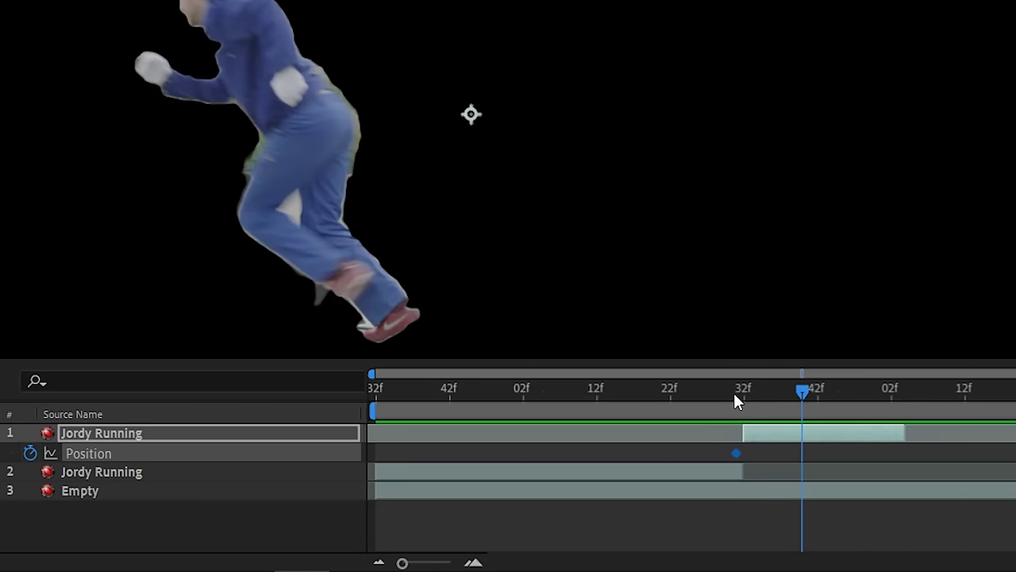
pyautogui.moveTo(217, 148); pyautogui.dragTo(0, 148)
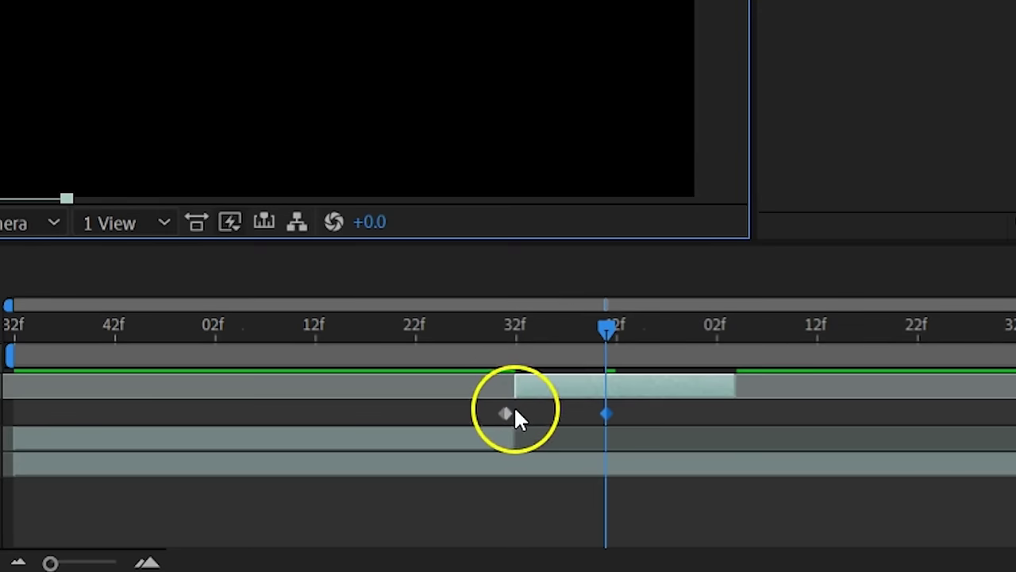
pyautogui.click(736, 453)
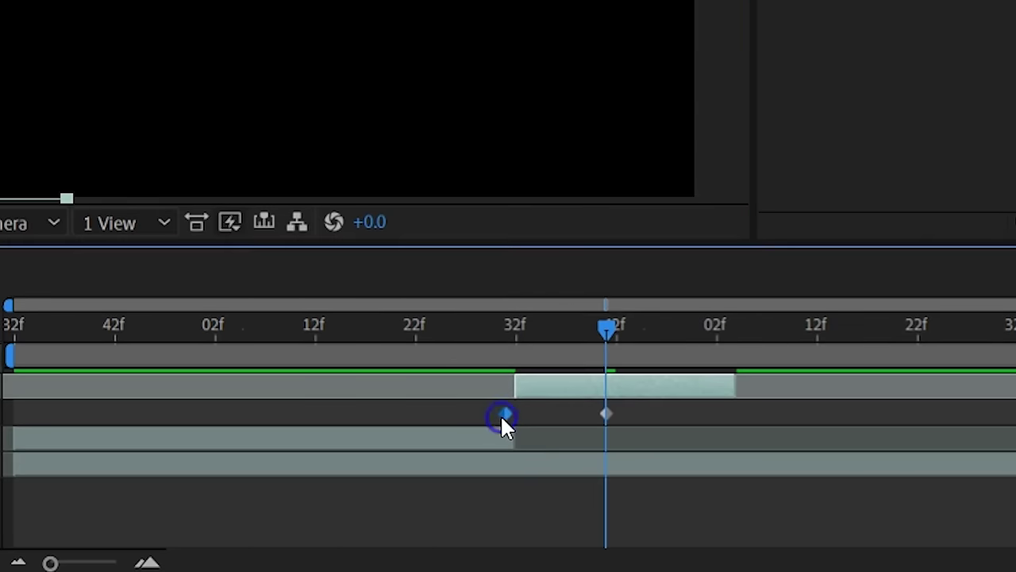
pyautogui.rightClick(736, 453)
pyautogui.moveTo(773, 447)
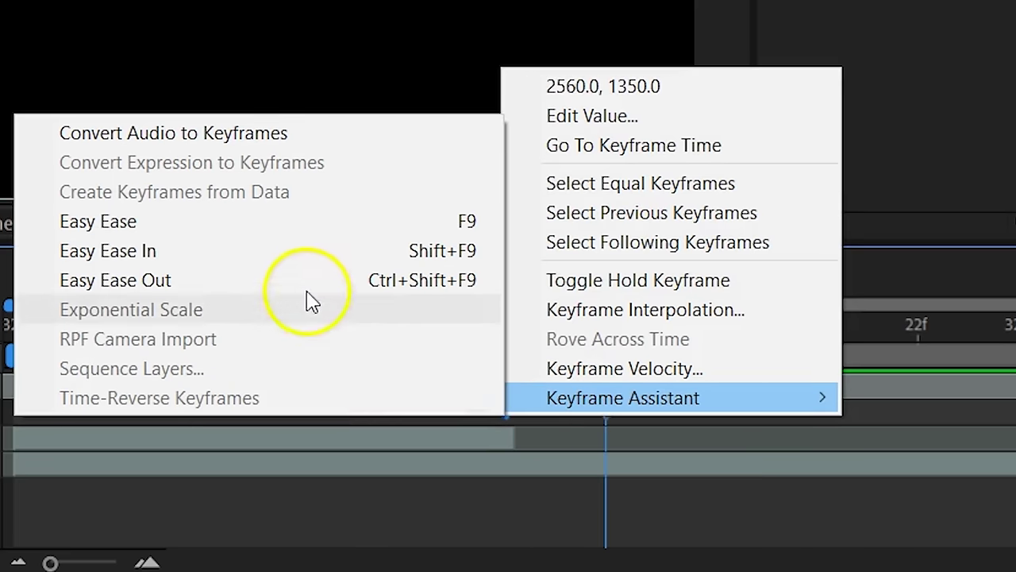
pyautogui.click(307, 286)
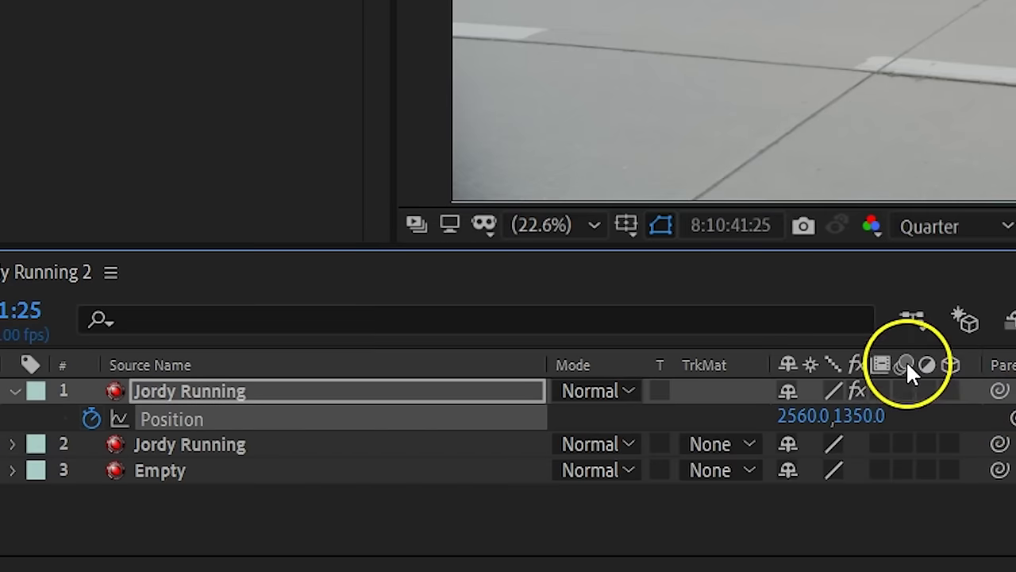
pyautogui.click(903, 389)
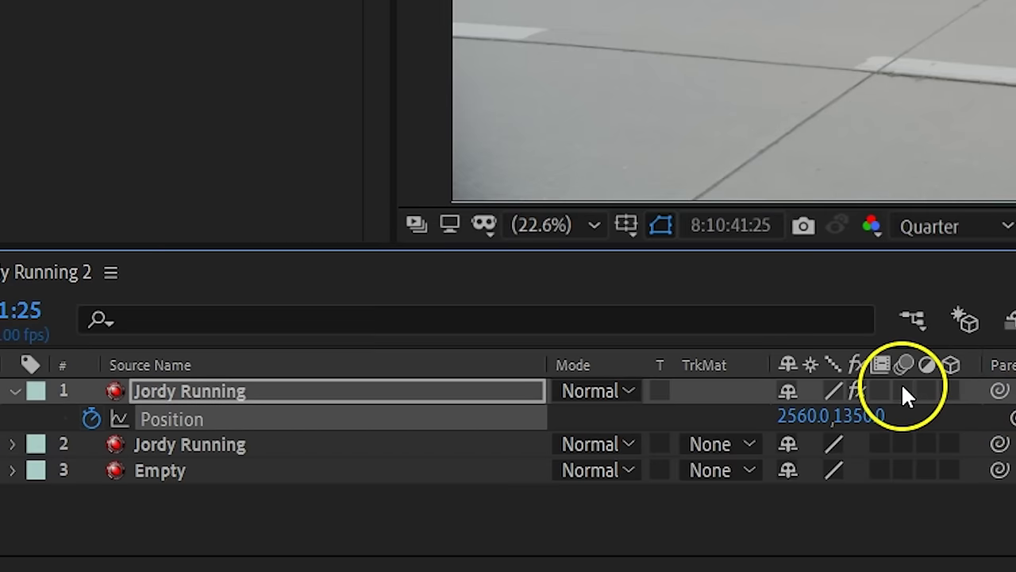